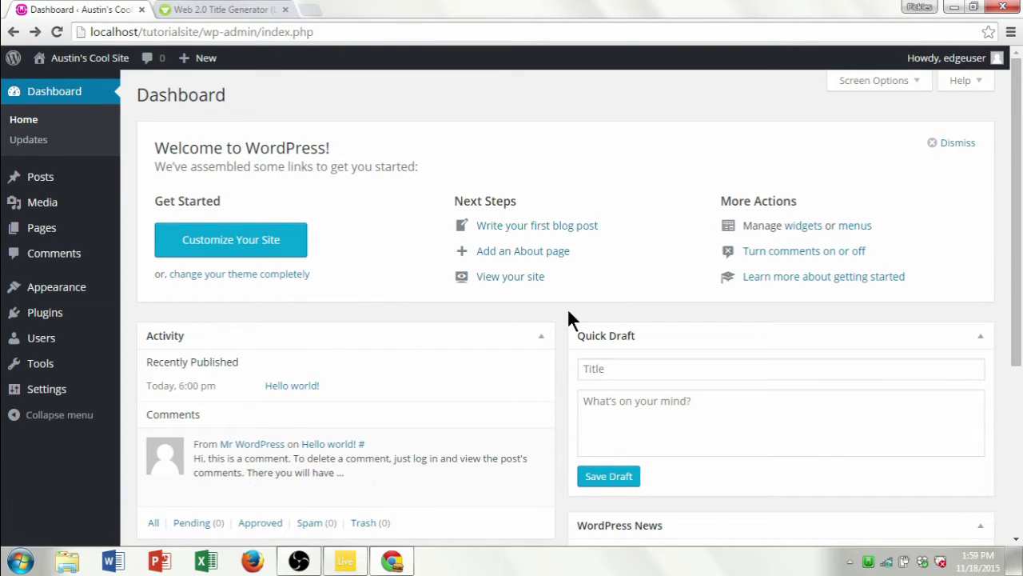
mouse_move(45, 193)
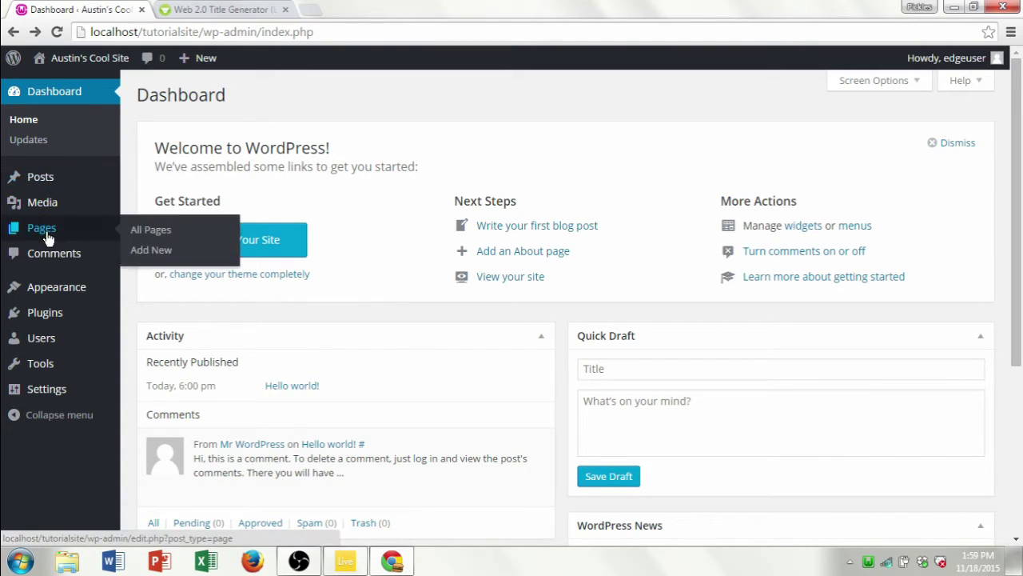
mouse_move(72, 273)
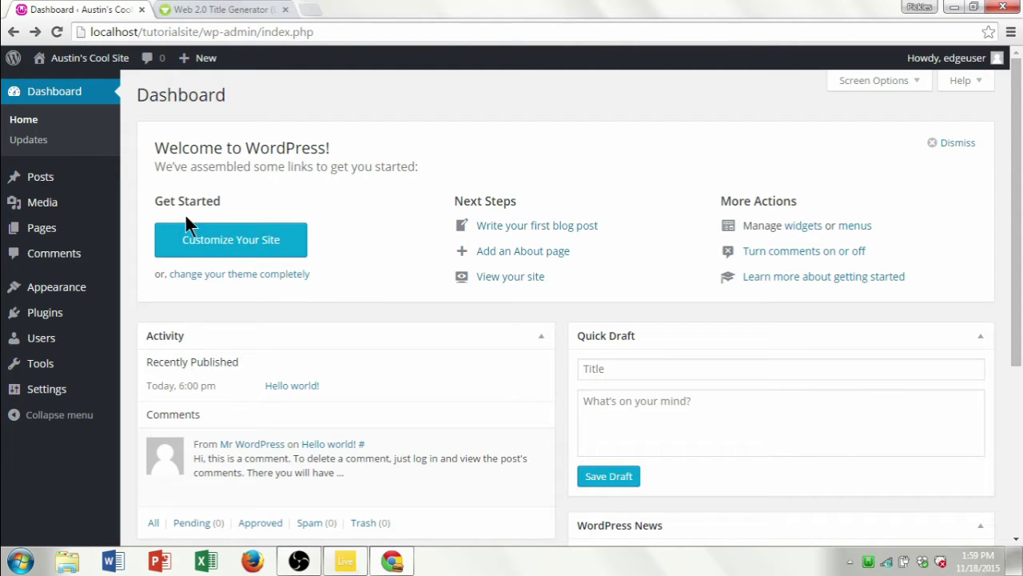
Step: Open the site's front end in a separate browser tab to view its look, and return to the dashboard
mouse_move(116, 70)
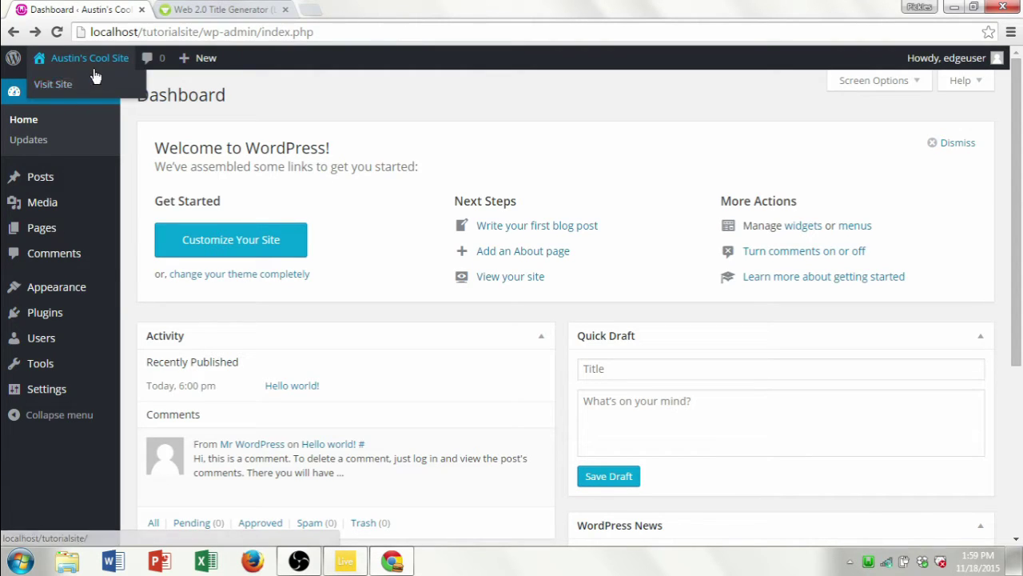
middle_click(50, 85)
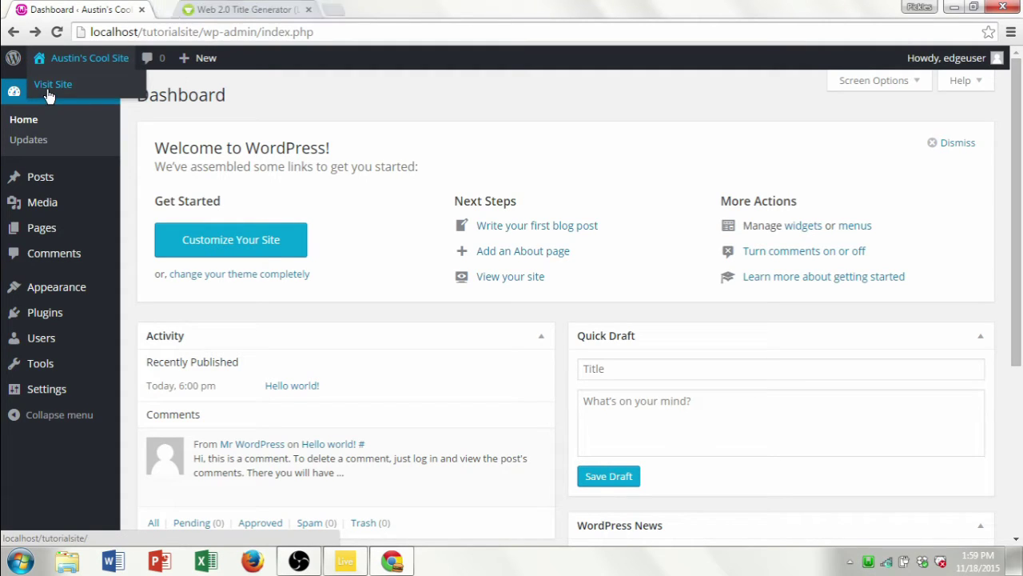
click(223, 9)
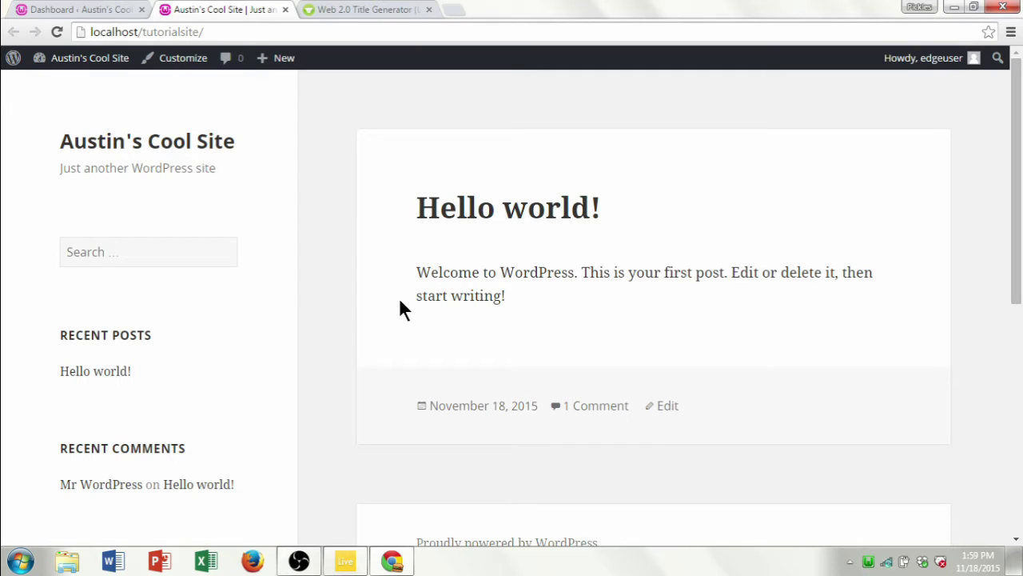
key(ctrl+shift+Tab)
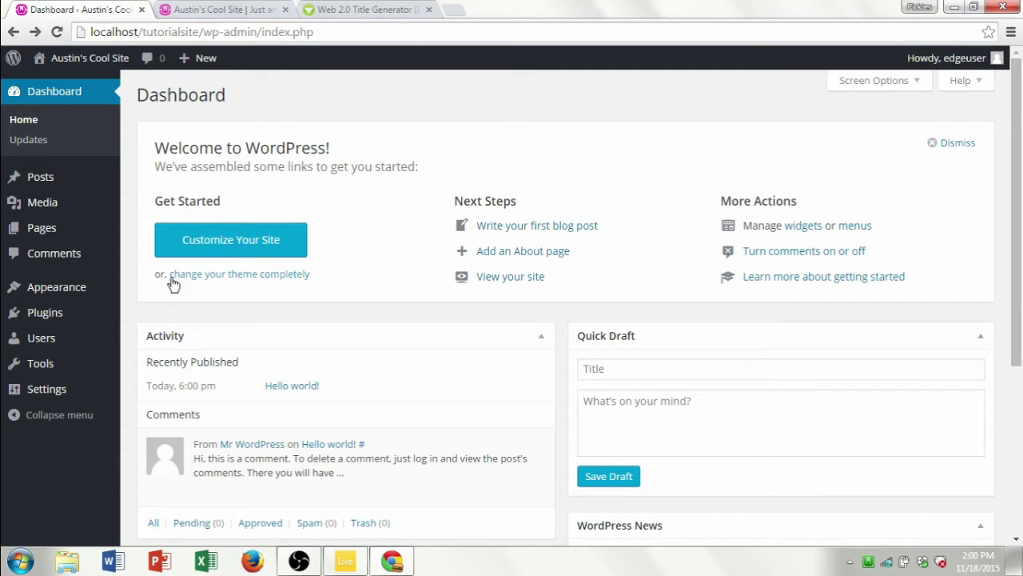
Step: Open the installed themes in a separate tab and start adding a new theme
mouse_move(94, 291)
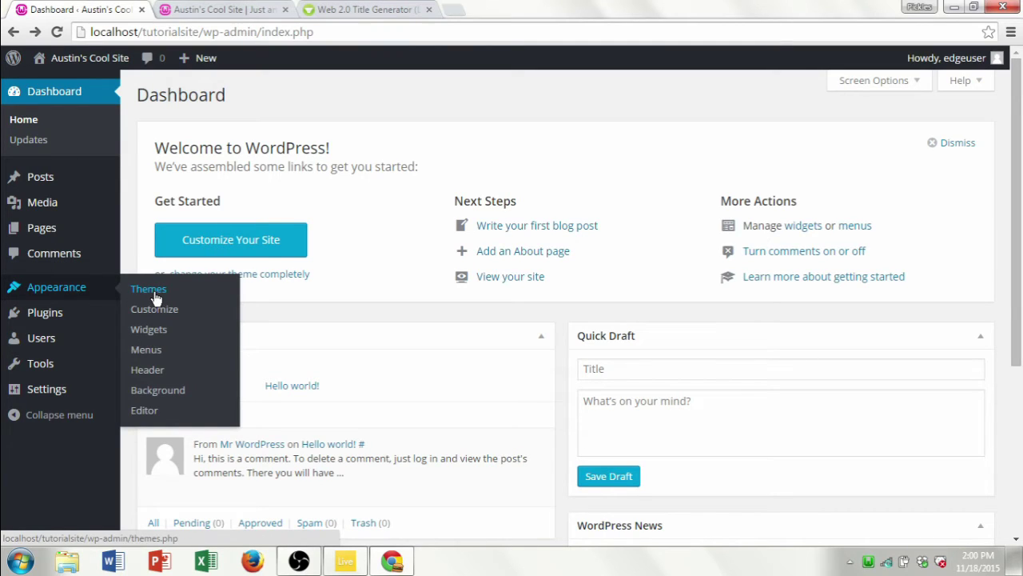
middle_click(152, 296)
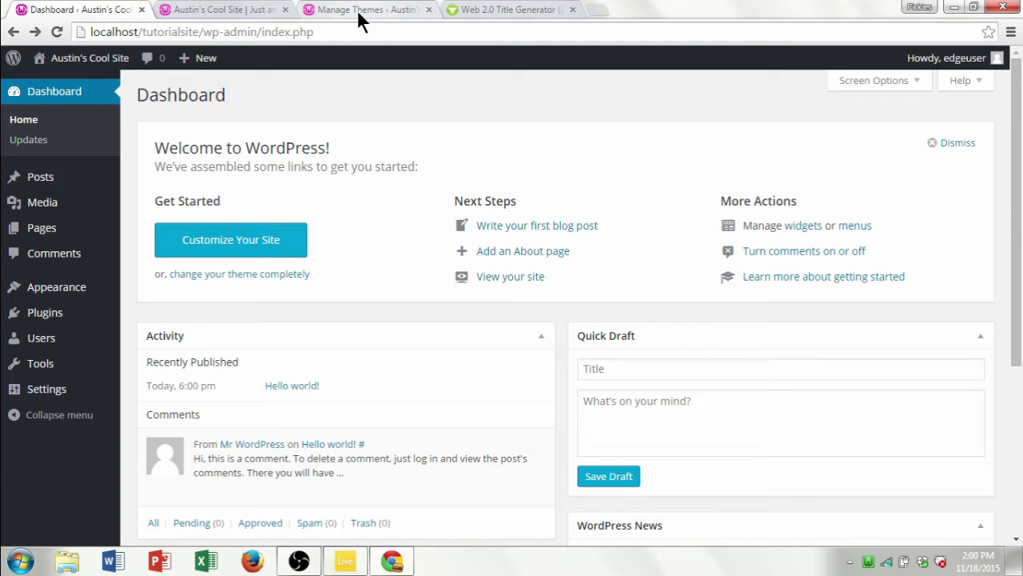
click(356, 9)
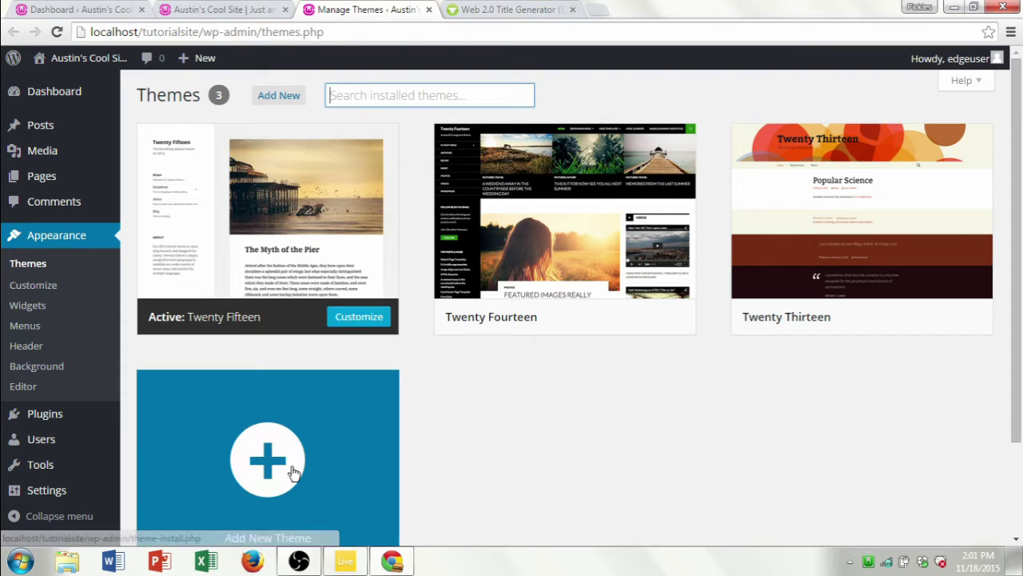
click(284, 475)
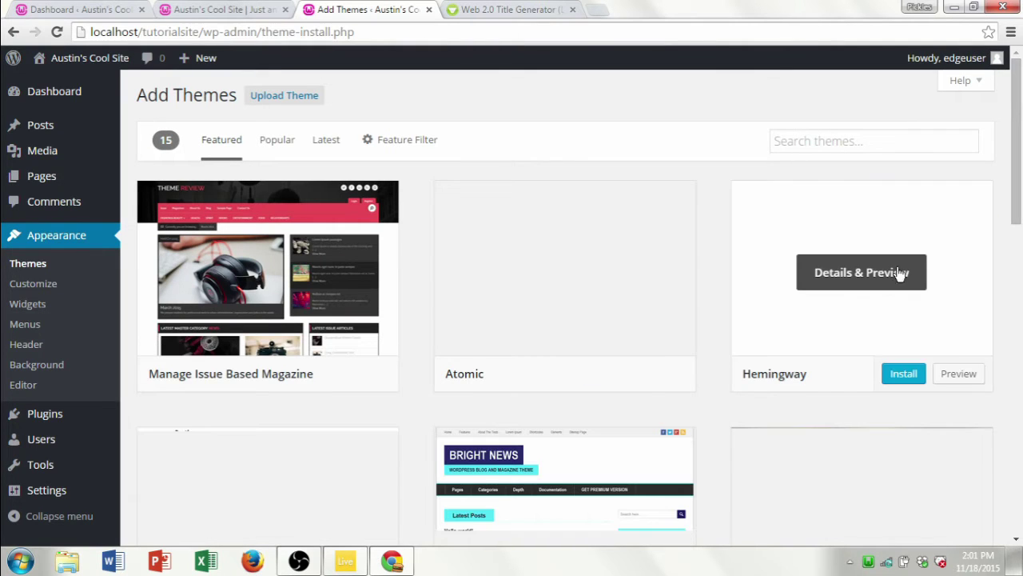
Step: Install the Virtue theme from the popular themes and activate it
scroll(1016, 200, down, 6)
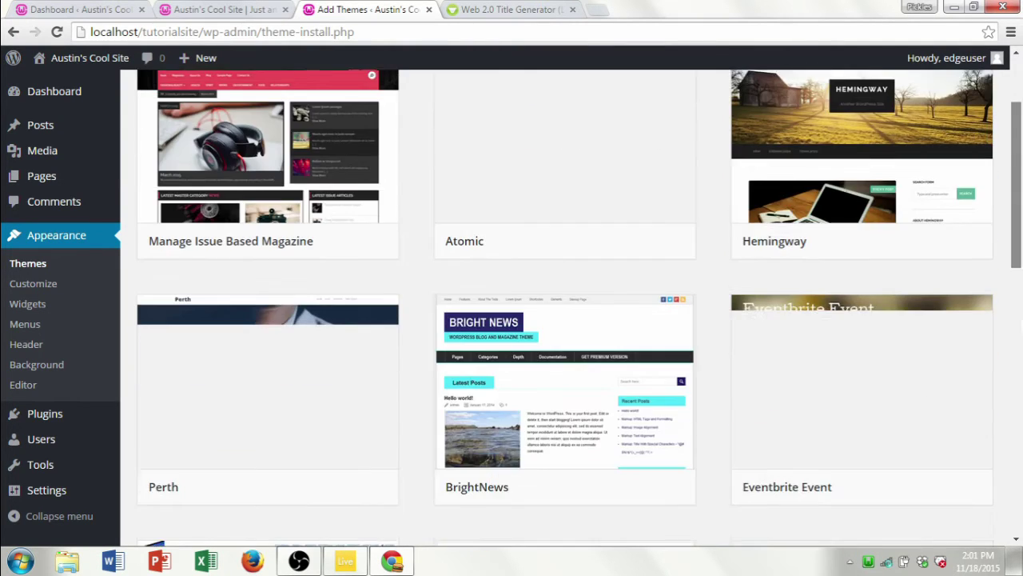
drag(1020, 352, 1021, 176)
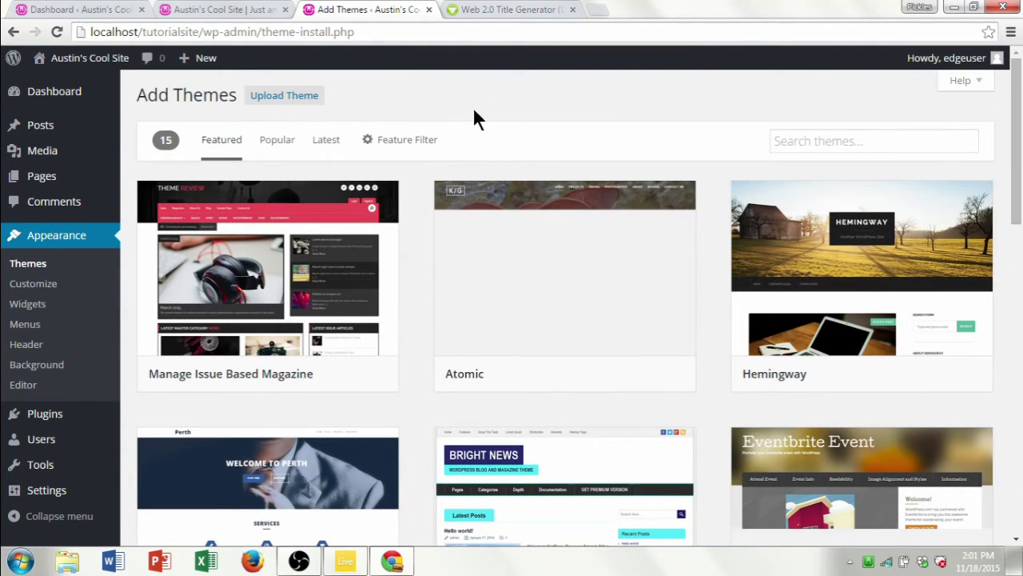
click(270, 147)
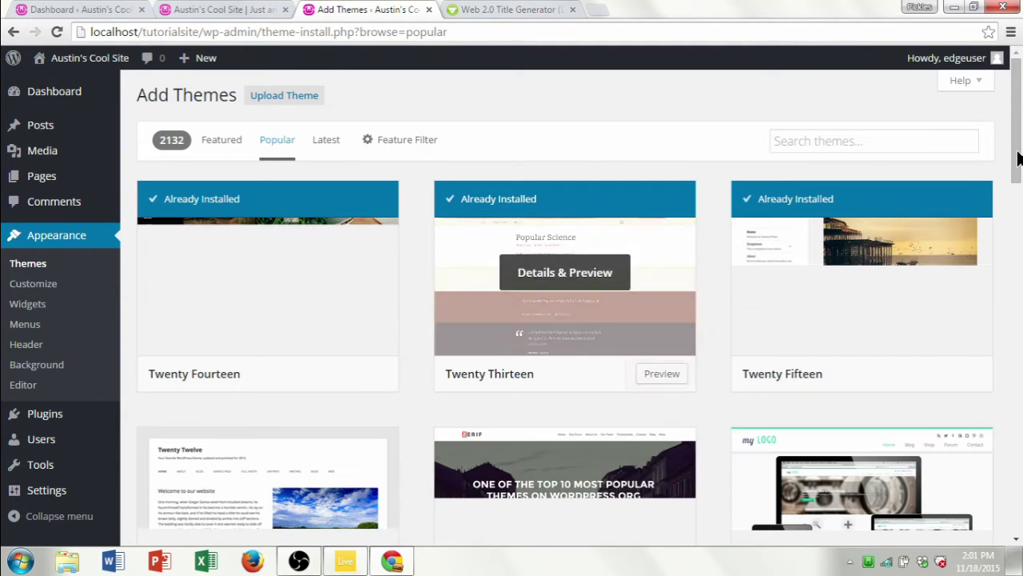
drag(1016, 156, 1019, 284)
mouse_move(574, 309)
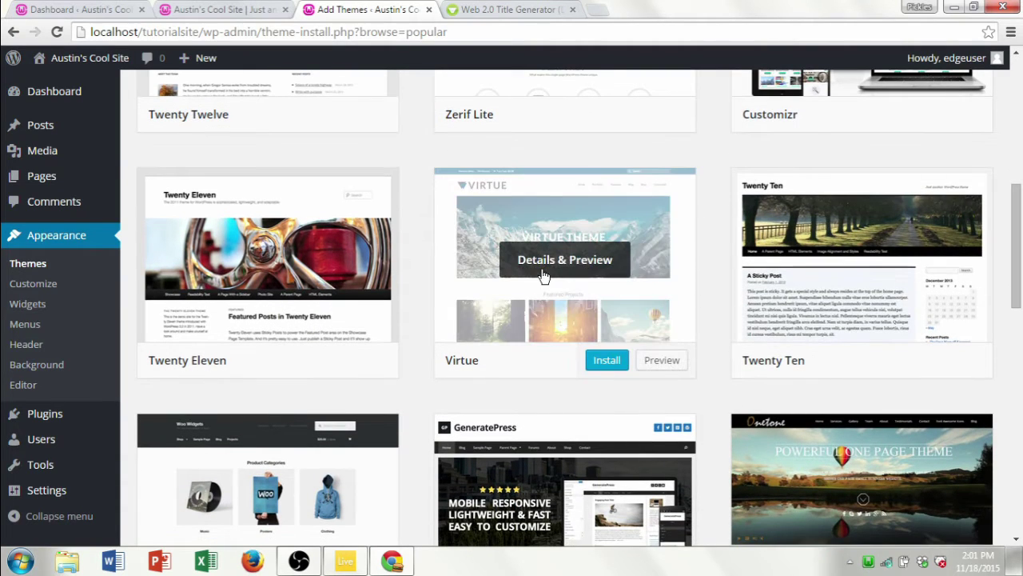
click(608, 365)
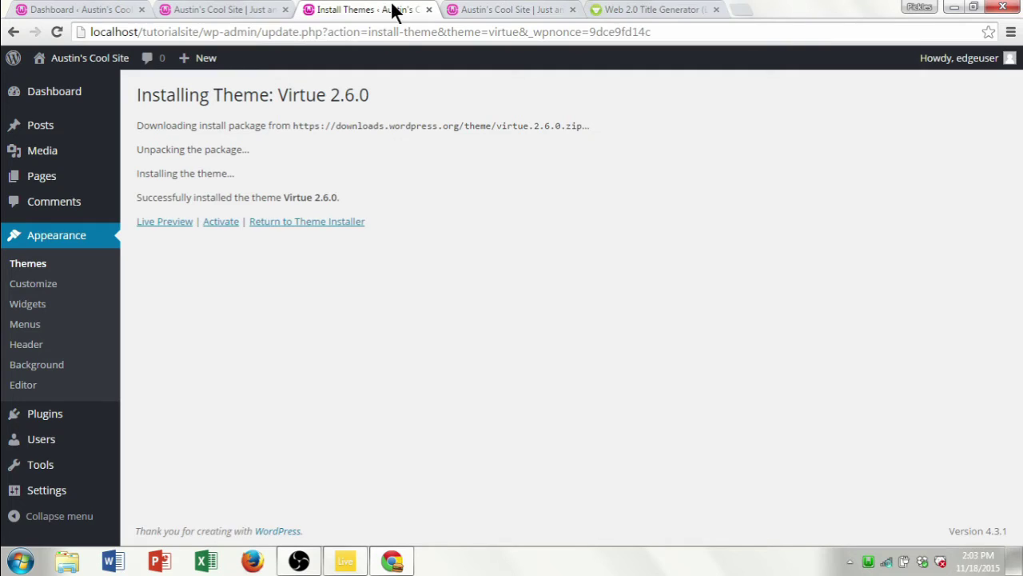
click(220, 224)
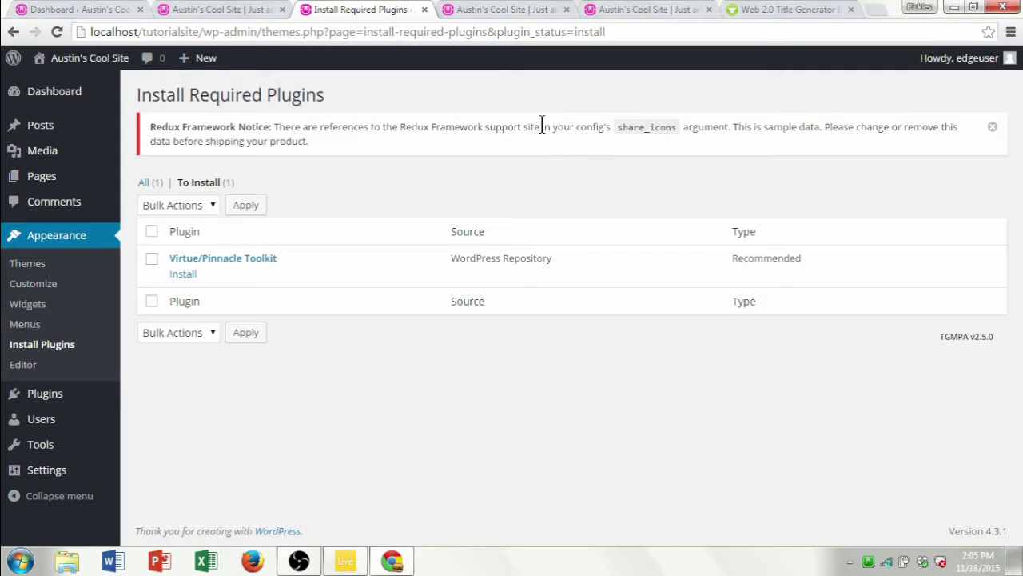
Step: Examine the site's front end with the Virtue theme, and return to the dashboard
click(531, 11)
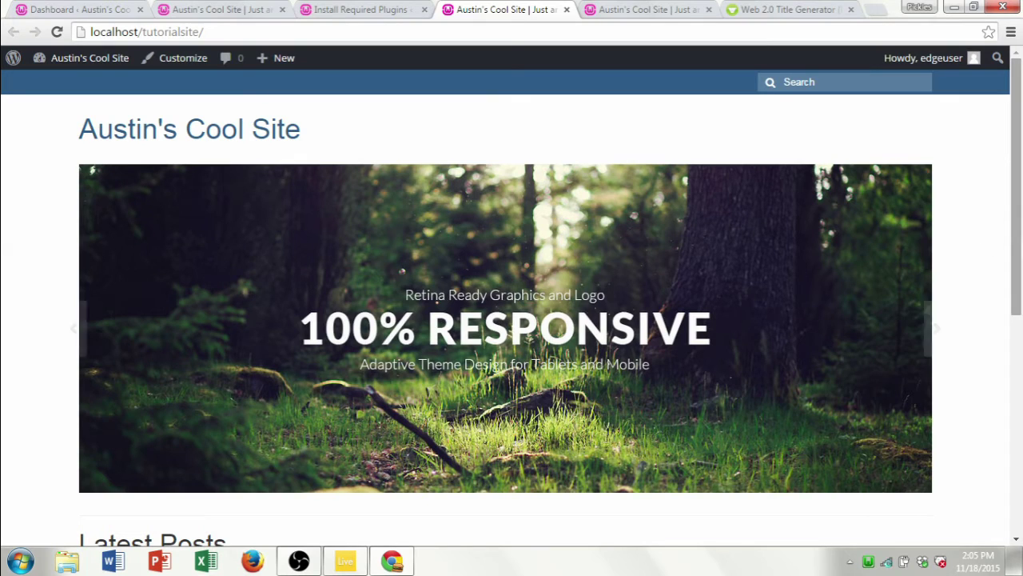
scroll(424, 228, down, 2)
drag(1015, 312, 1016, 177)
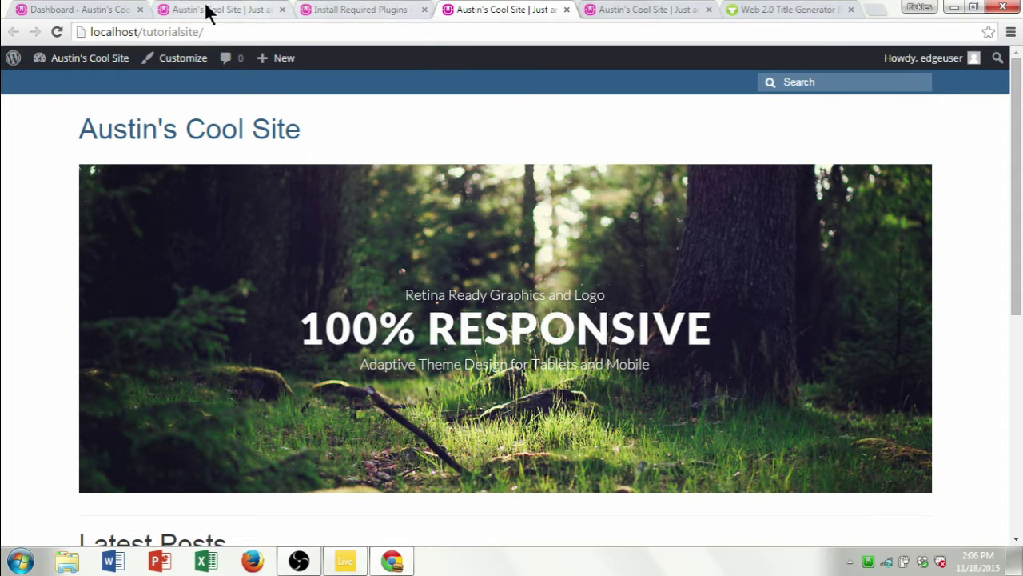
click(91, 9)
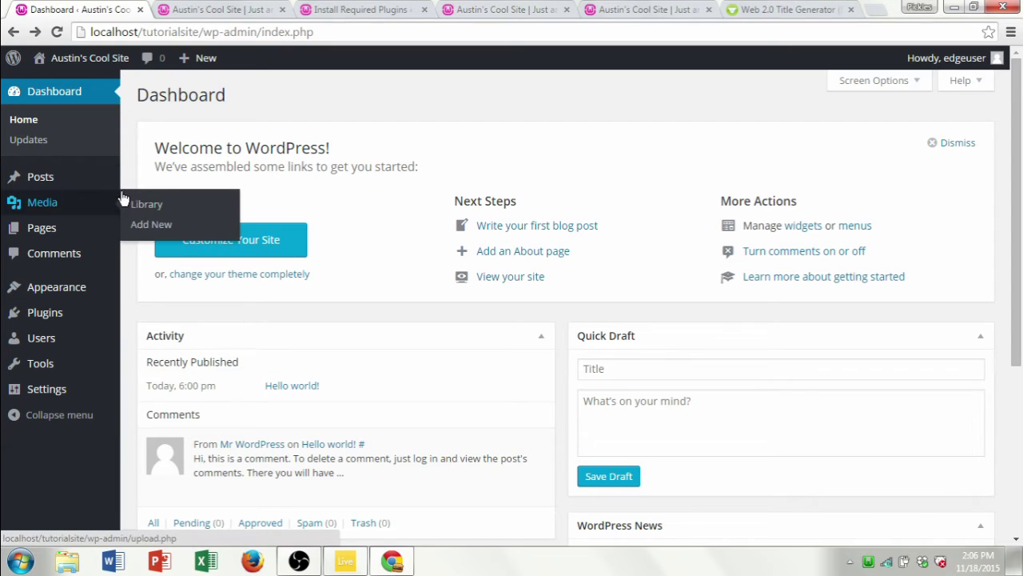
mouse_move(112, 182)
mouse_move(136, 234)
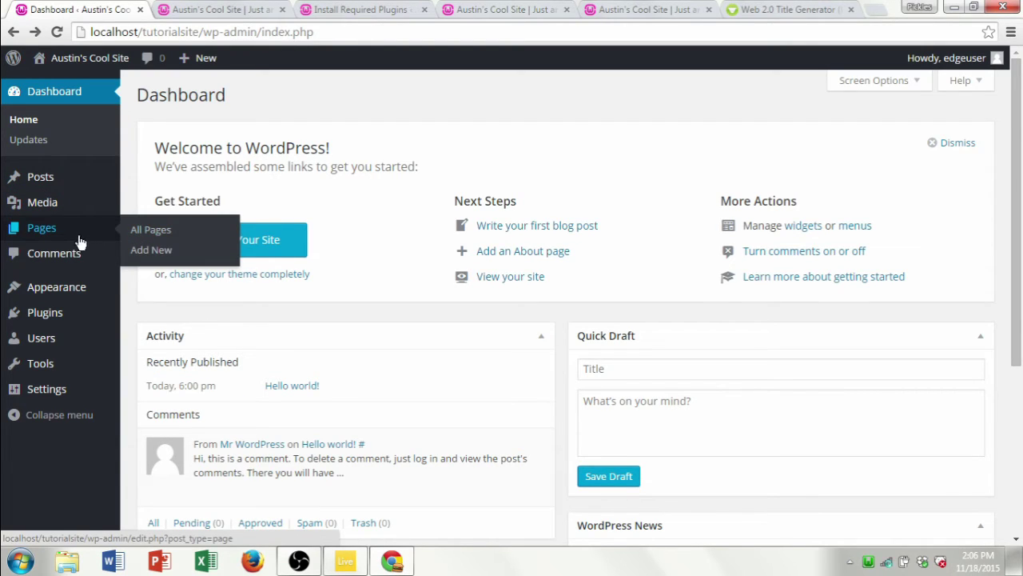
mouse_move(64, 185)
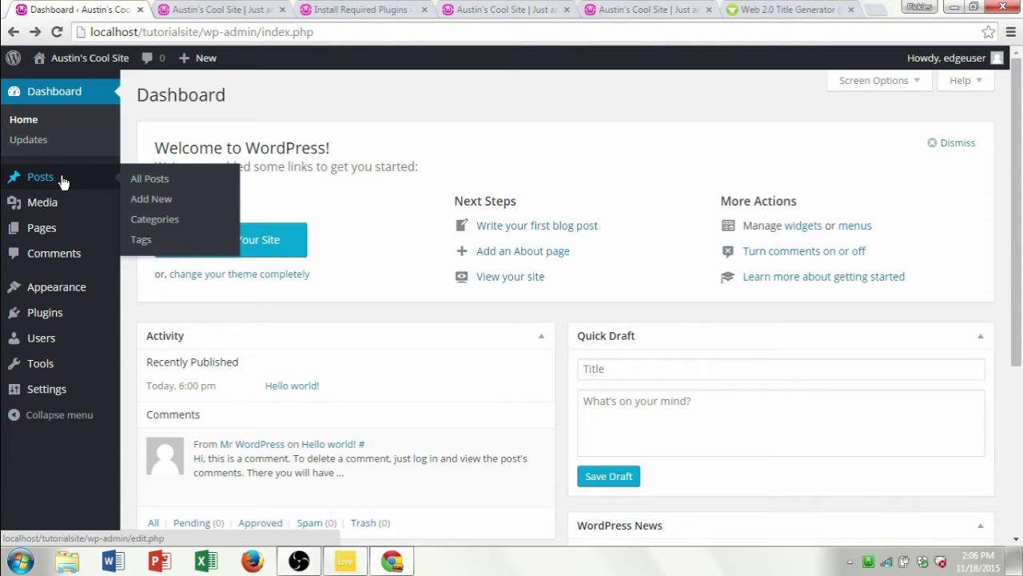
mouse_move(84, 208)
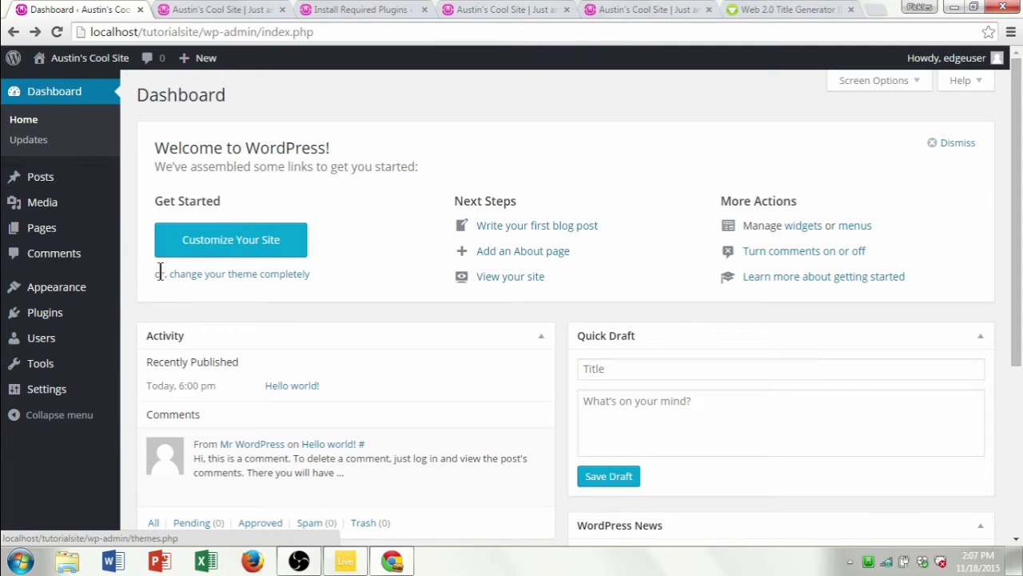
Step: Open Sample Page in the page editor from the list of all pages and examine its content
mouse_move(94, 236)
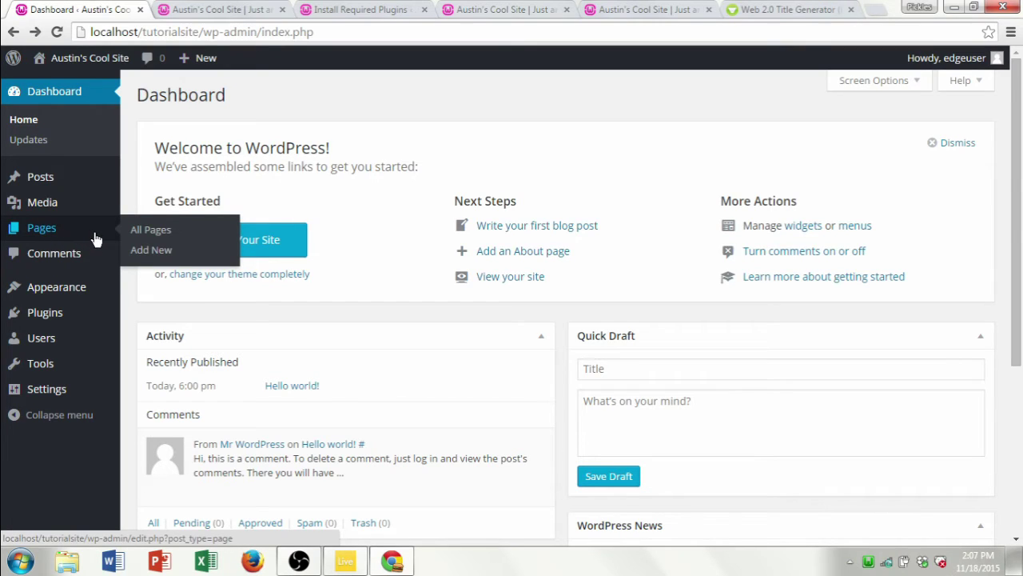
click(161, 232)
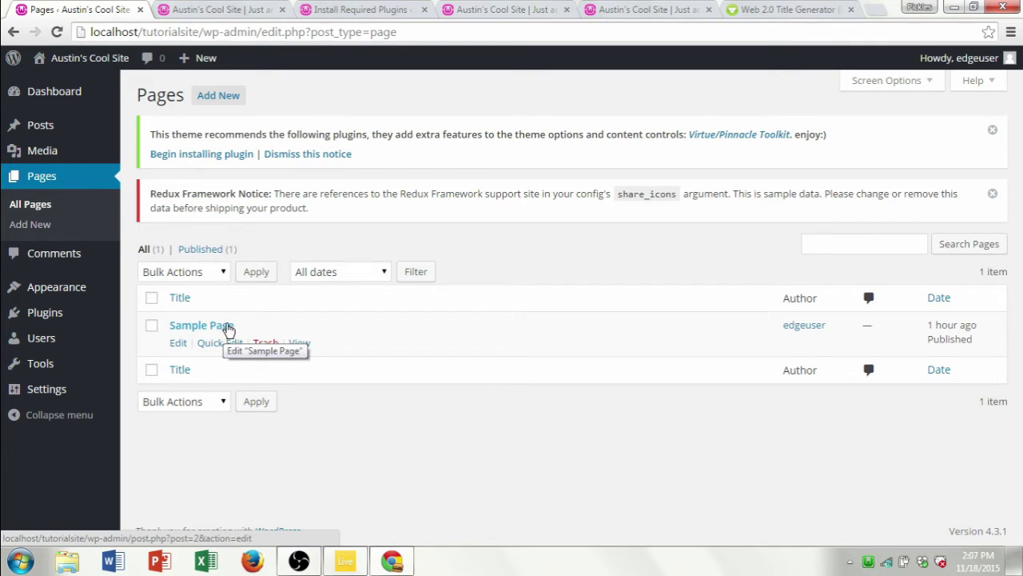
click(226, 328)
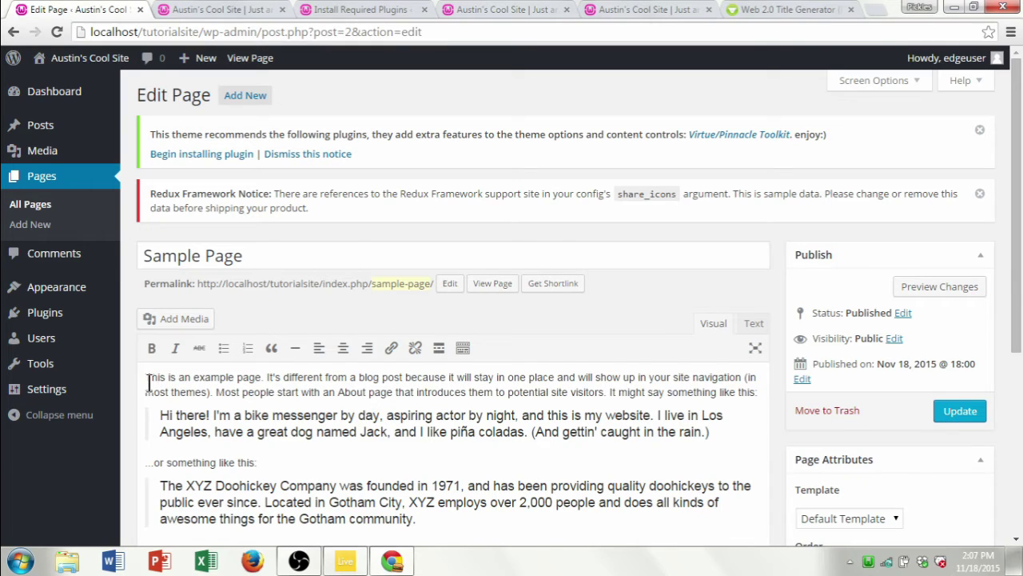
drag(147, 377, 288, 384)
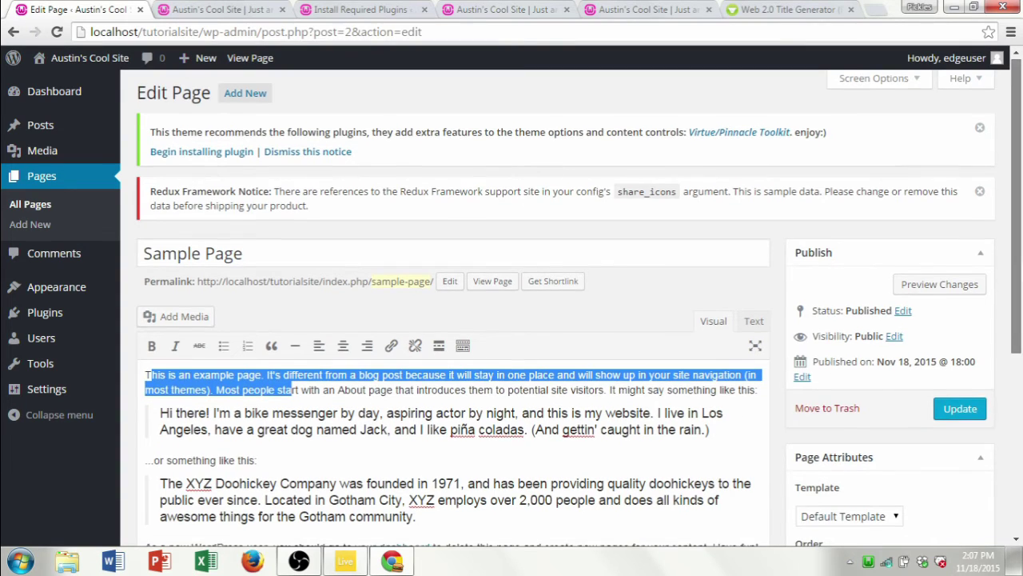
drag(1018, 279, 537, 230)
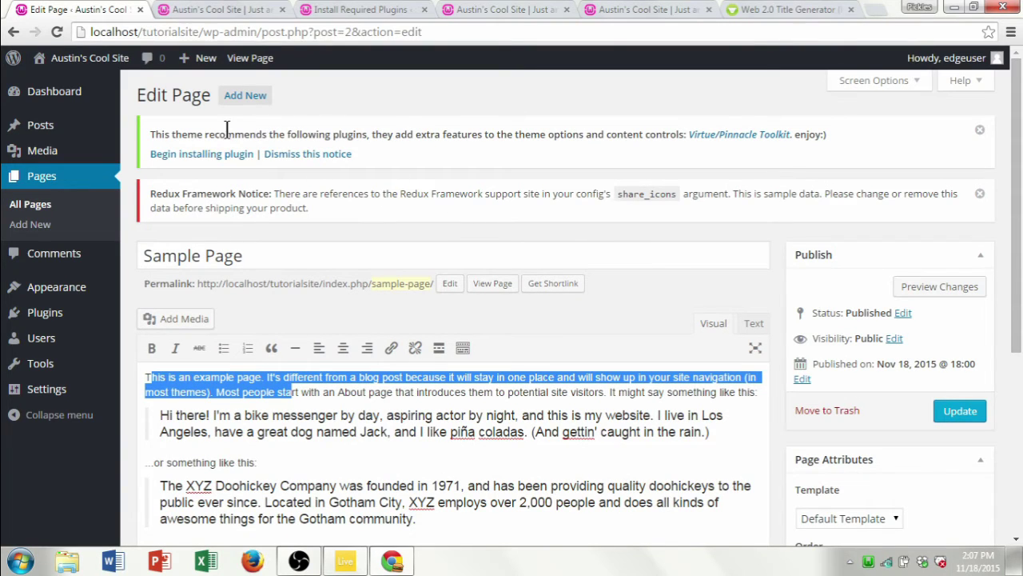
Step: Add a new page and title it "Austin's Cool Page"
click(49, 177)
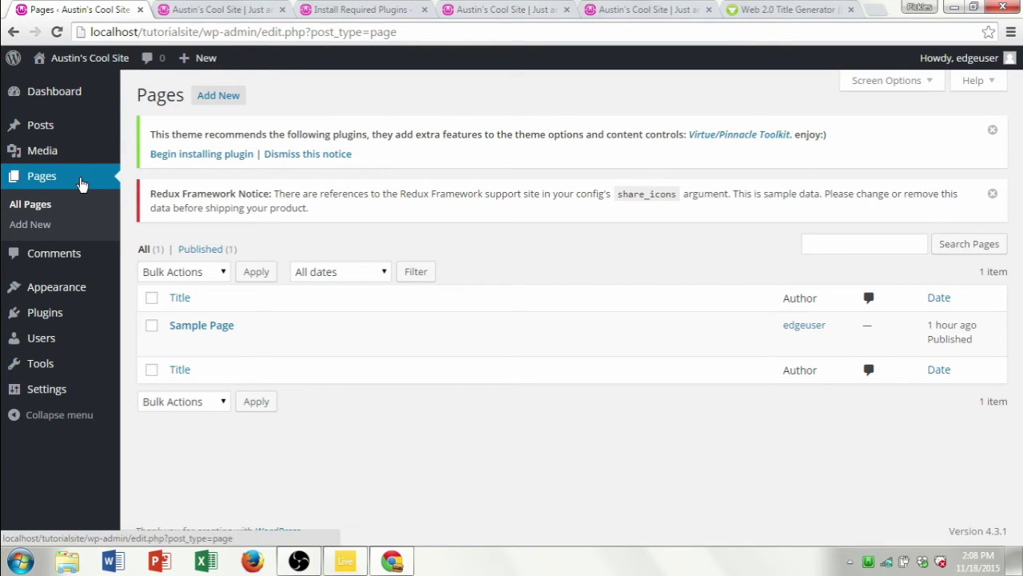
click(231, 97)
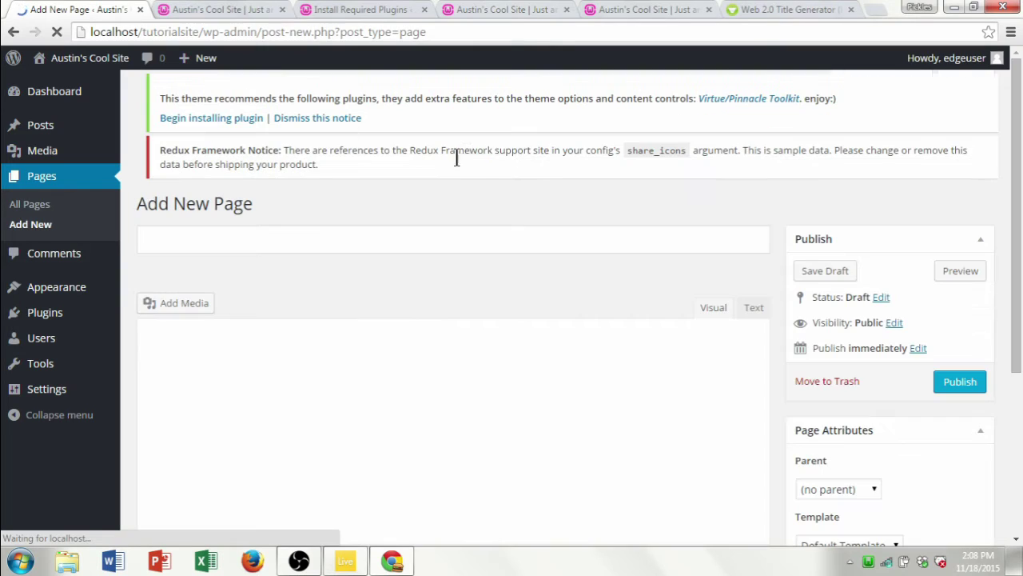
click(444, 242)
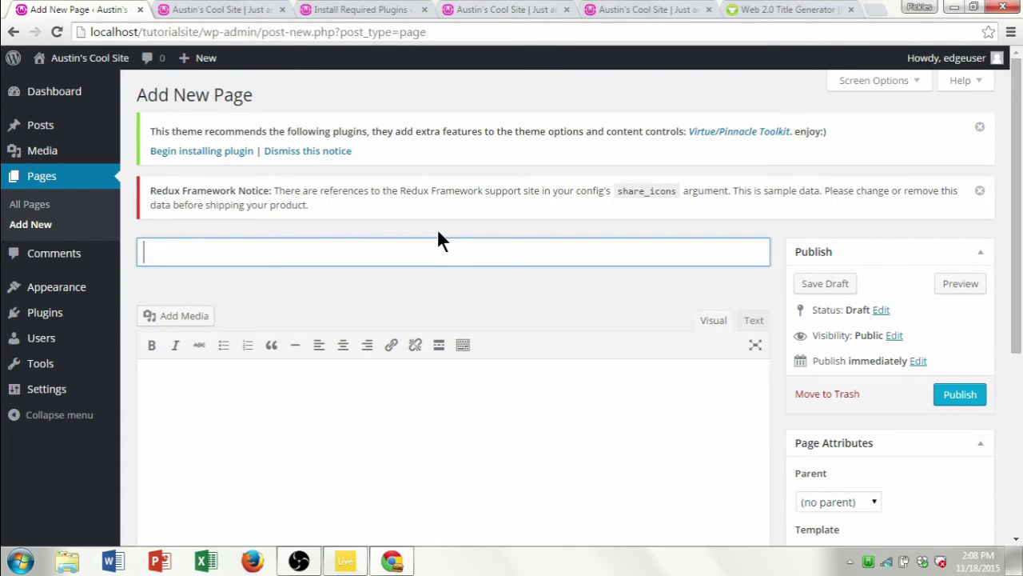
text(Austin's Coo)
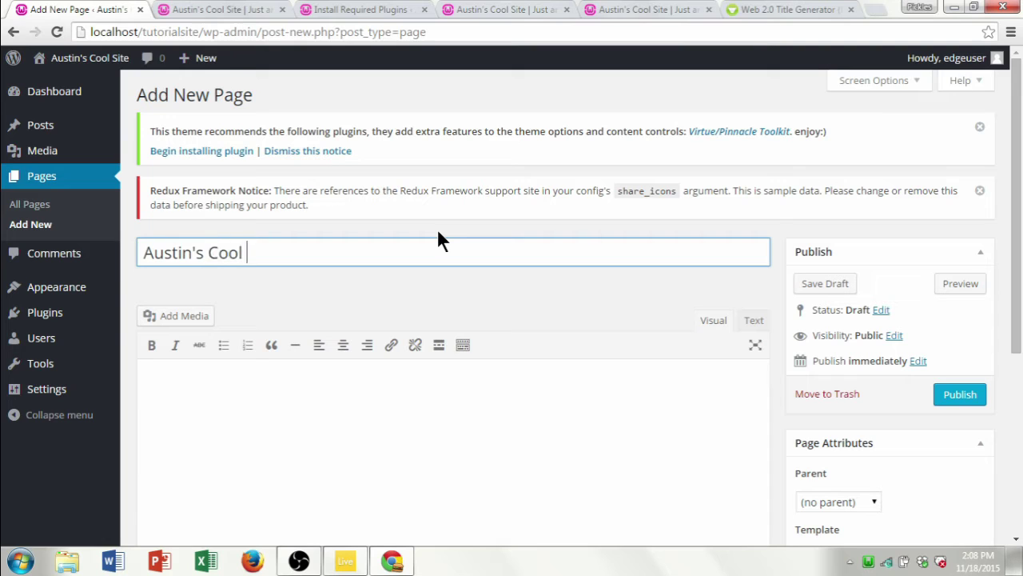
text(l Page)
Step: Enter "Page text" as the new page's body and publish the page
click(324, 427)
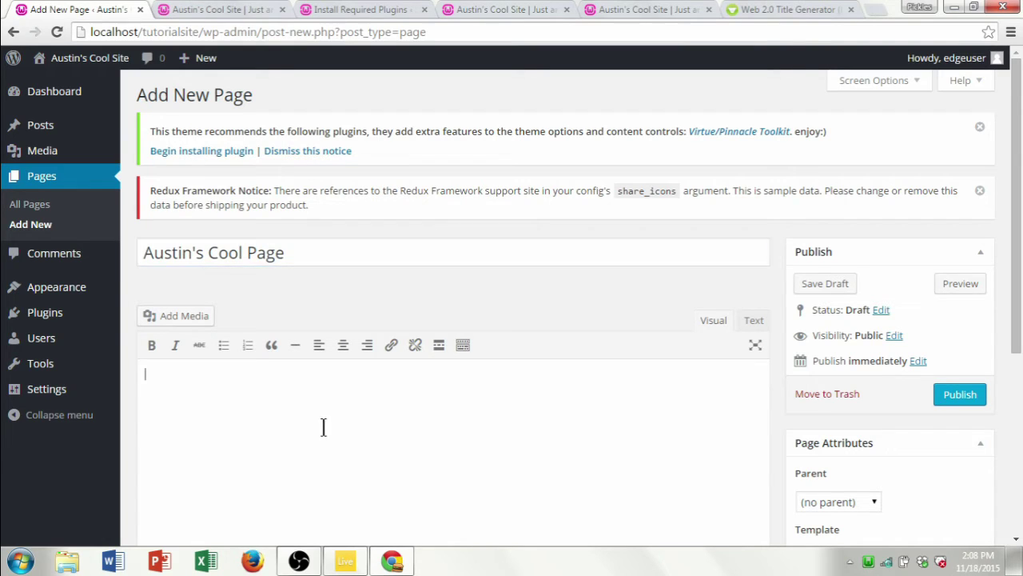
text(Page text)
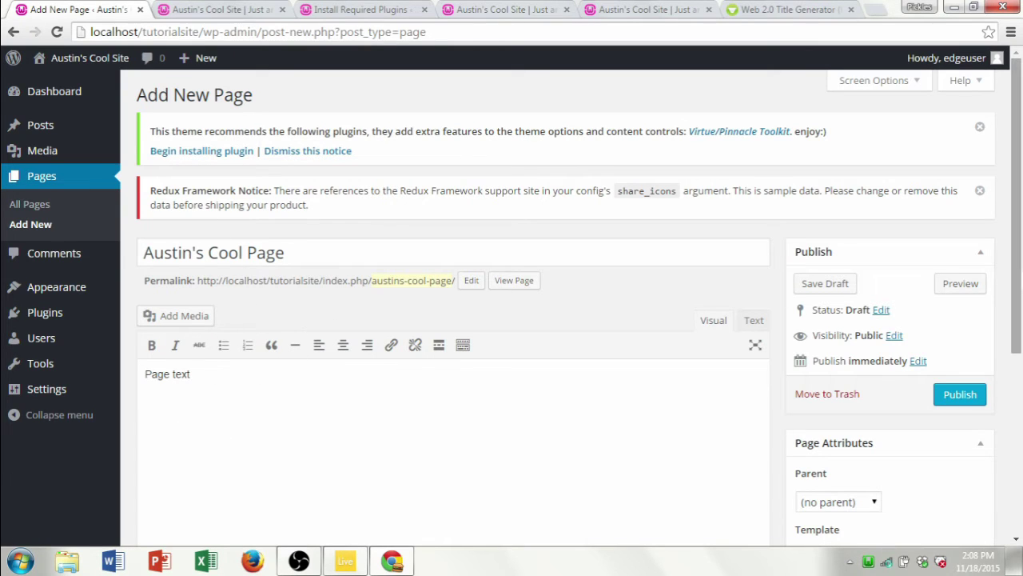
drag(1013, 349, 1004, 294)
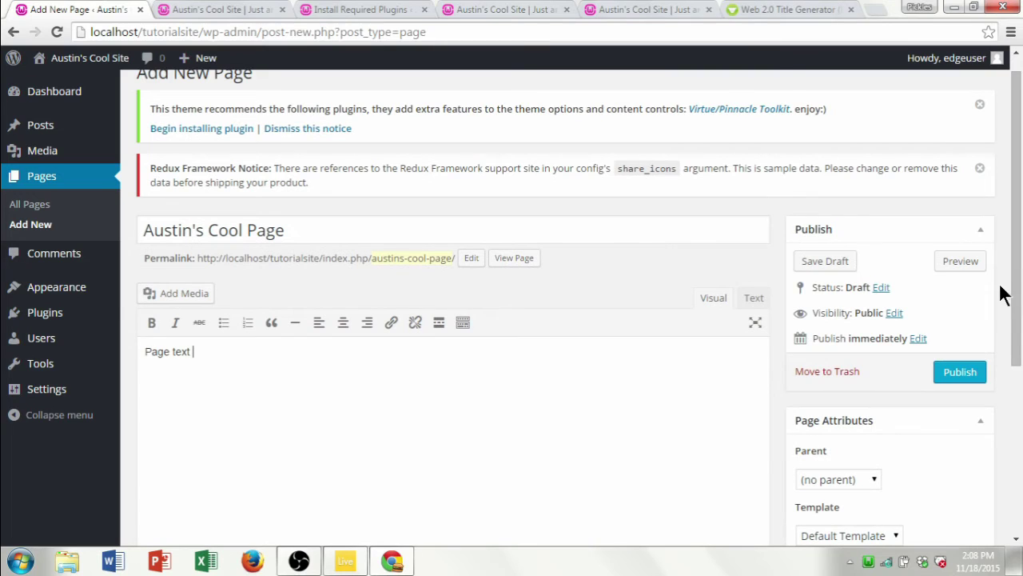
click(959, 374)
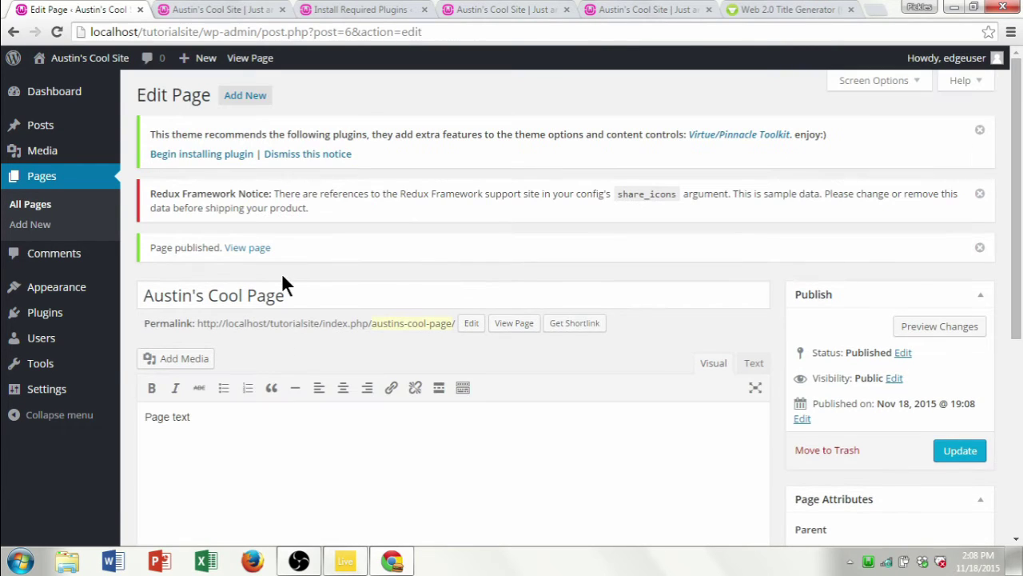
Step: Return the admin tab to the dashboard and examine the site's front page in its separate browser tab
click(282, 10)
click(254, 12)
click(112, 6)
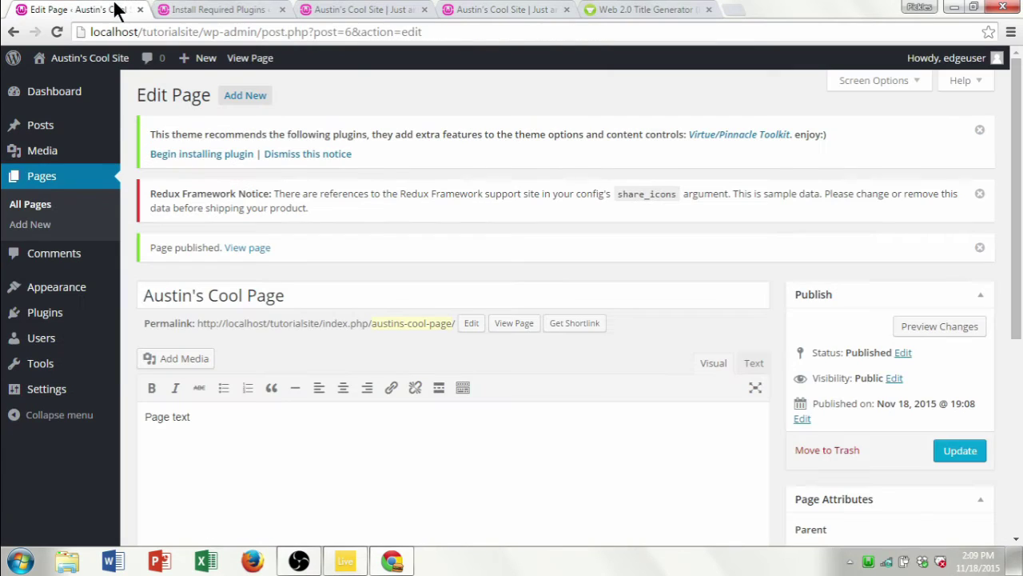
click(80, 94)
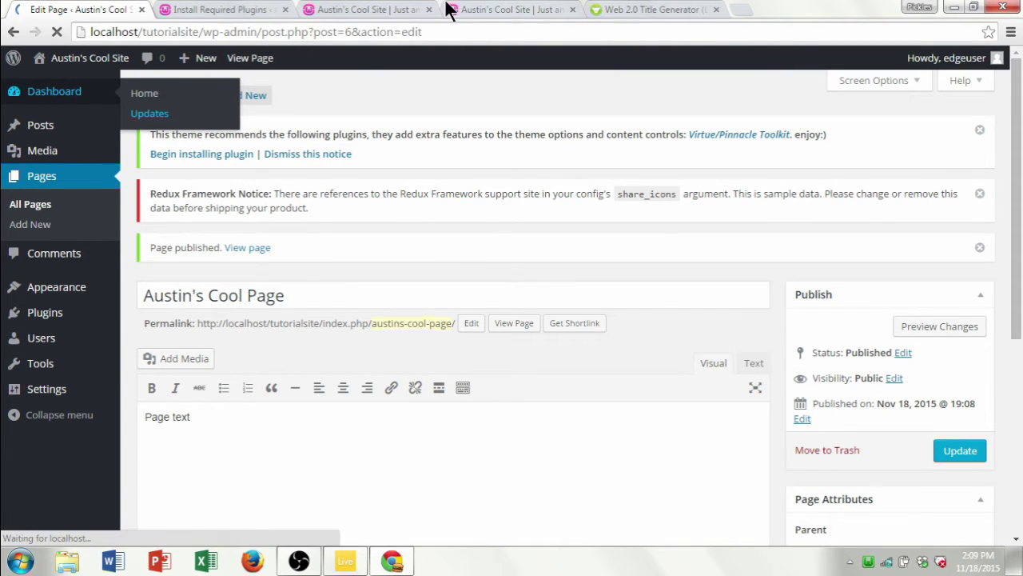
click(367, 9)
scroll(470, 80, down, 5)
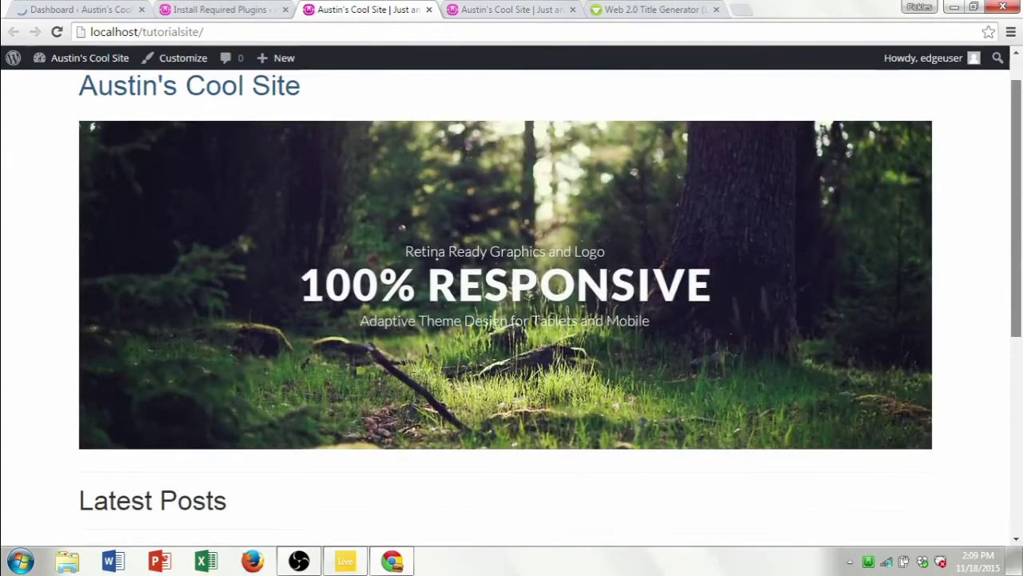
scroll(1014, 189, up, 6)
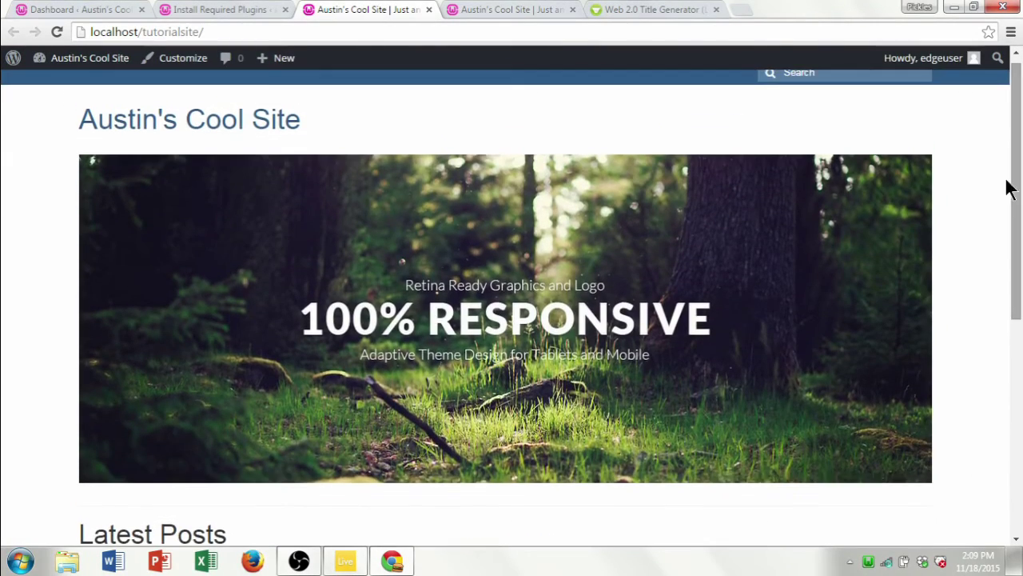
Step: Open the menu settings in the site customizer and create a menu named "Austin's menu"
click(55, 9)
mouse_move(72, 298)
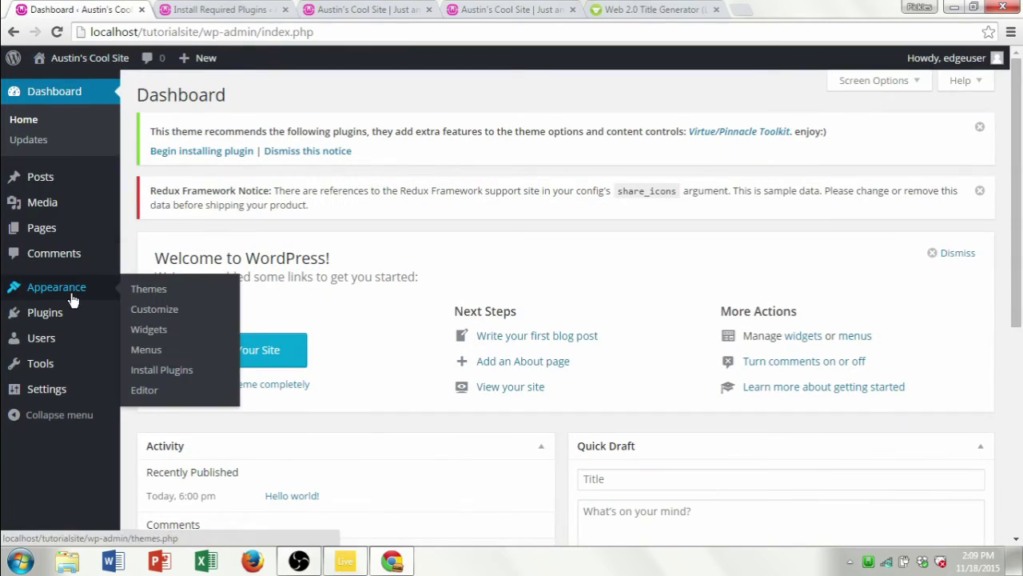
click(172, 318)
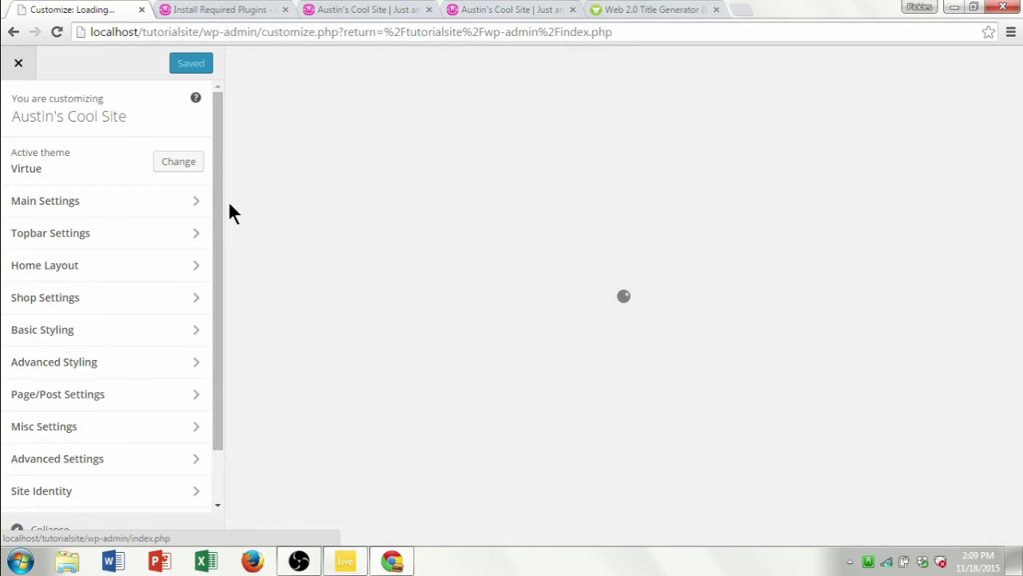
drag(221, 208, 221, 345)
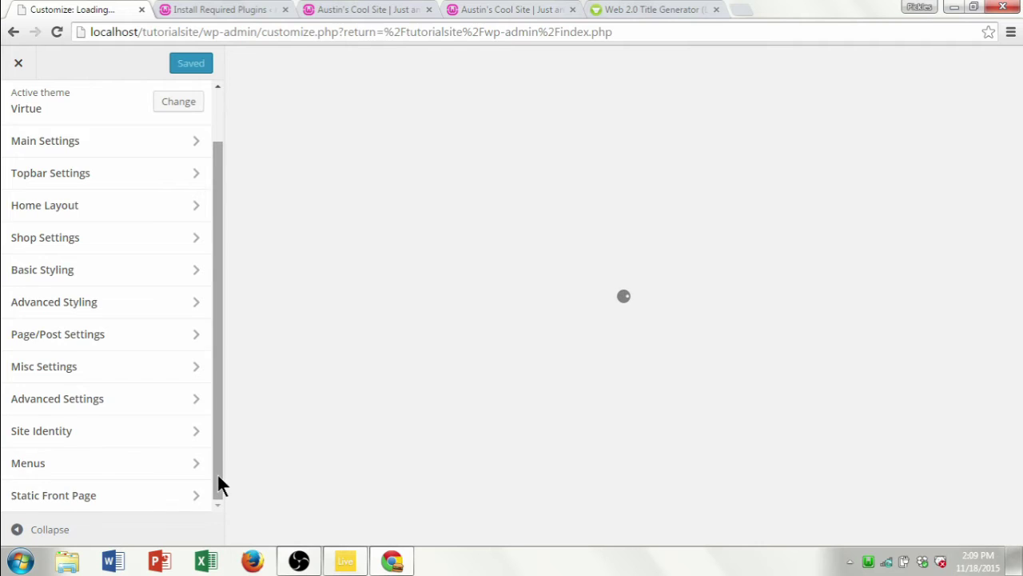
mouse_move(220, 484)
mouse_down()
mouse_move(217, 464)
mouse_move(219, 495)
mouse_up()
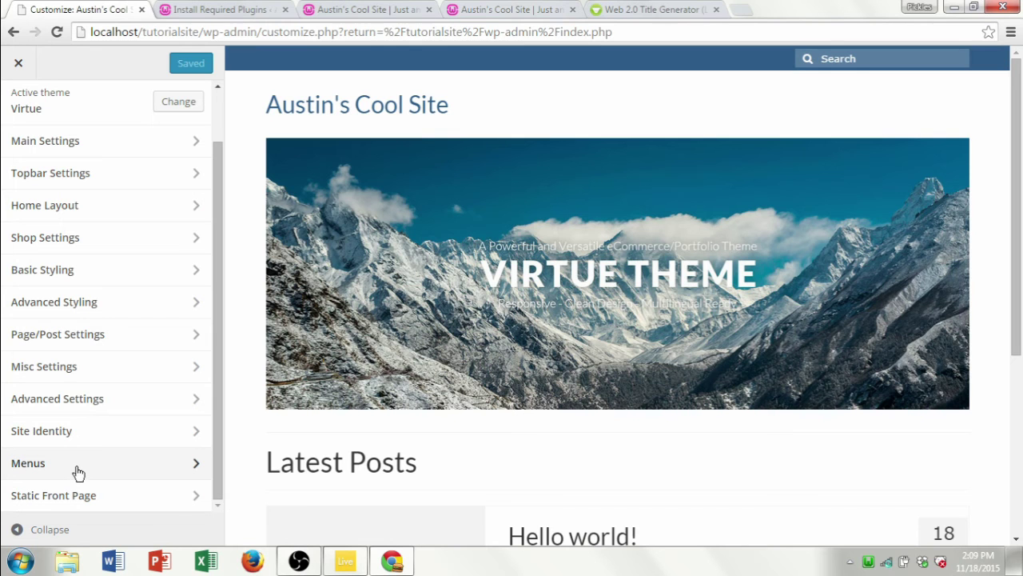
click(79, 473)
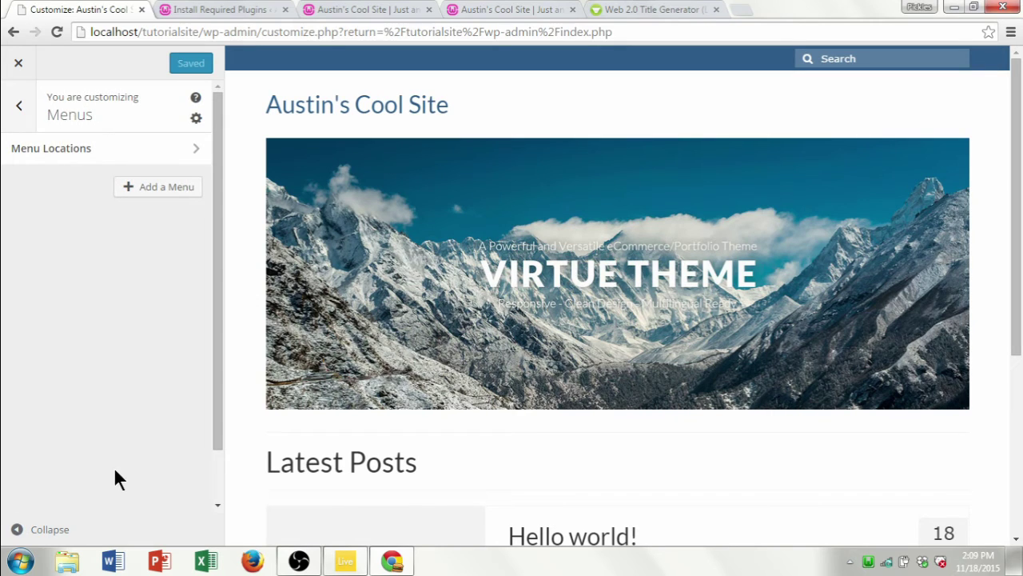
click(145, 191)
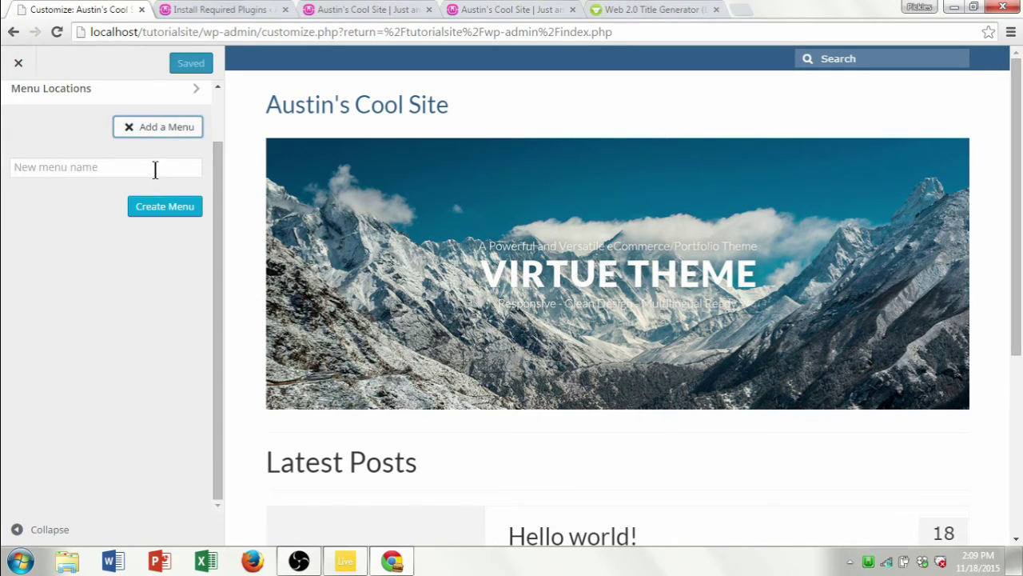
click(156, 167)
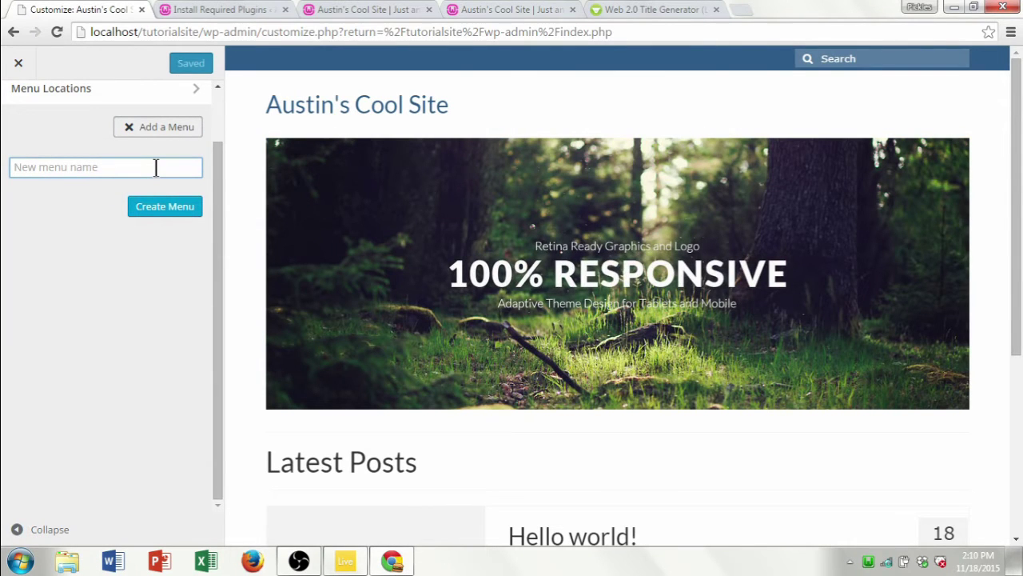
text(Austin's menu)
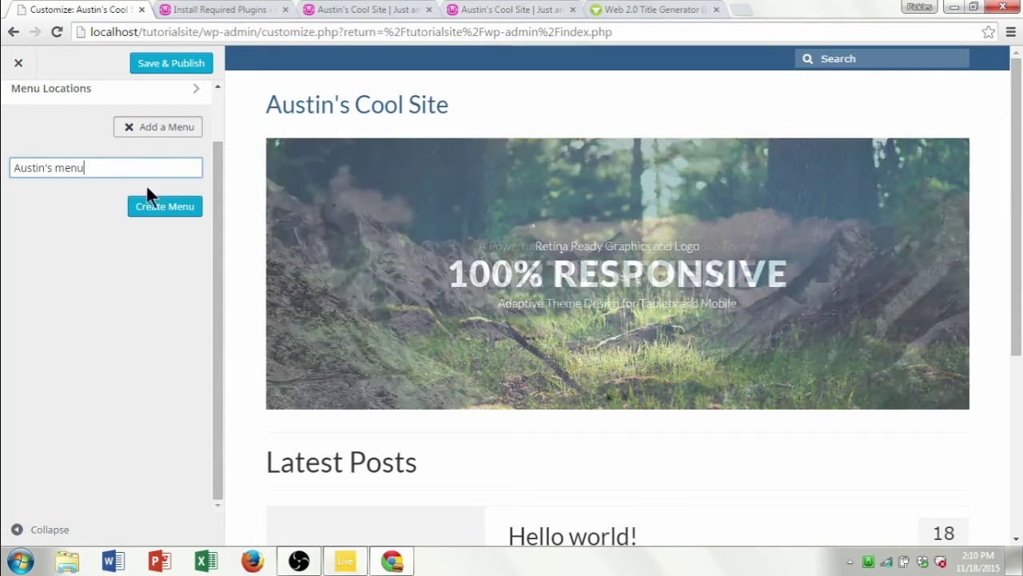
click(164, 211)
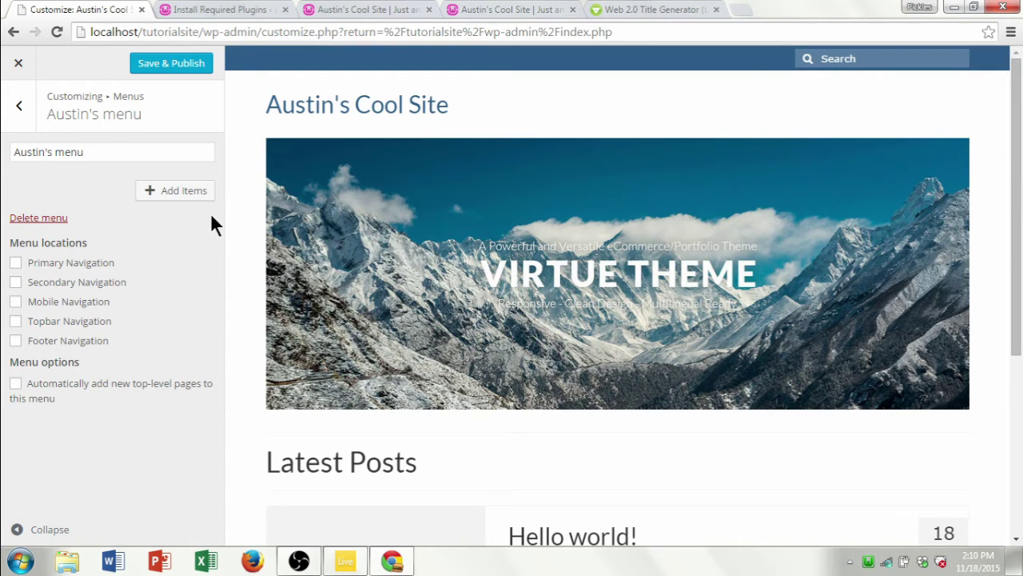
Step: Add Austin's Cool Page and Sample Page to the new menu, and save and publish it
click(165, 194)
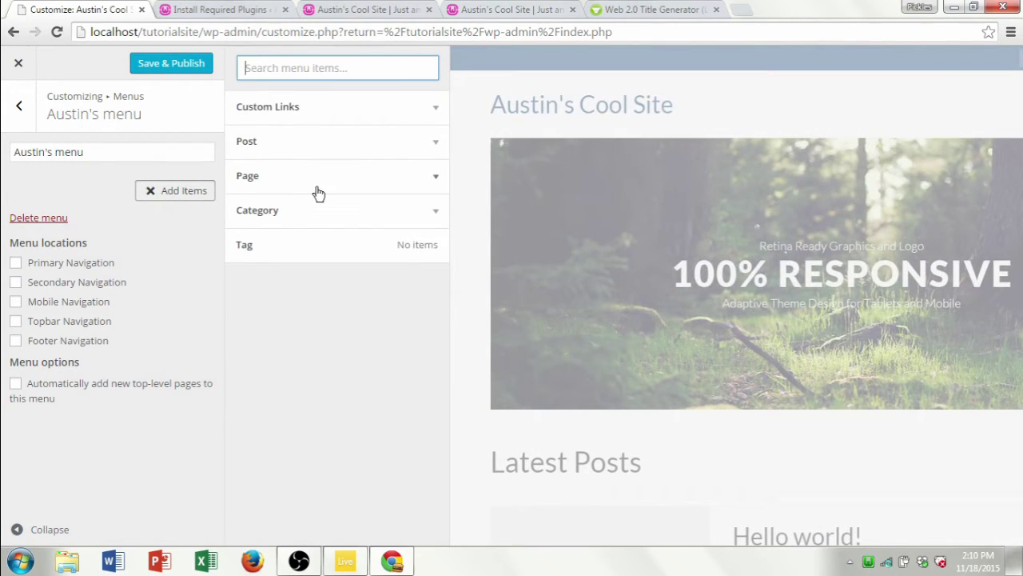
click(303, 180)
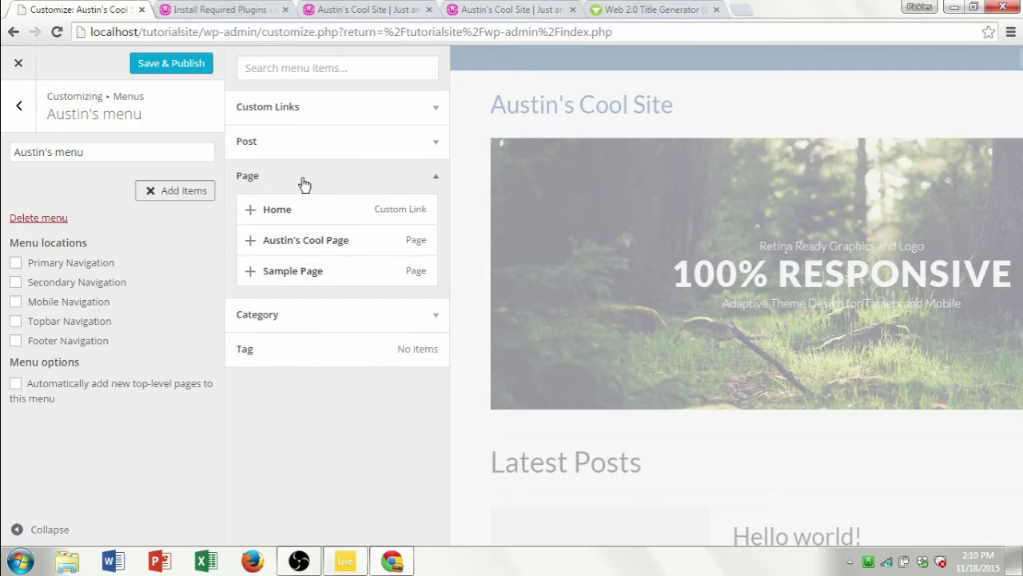
click(250, 249)
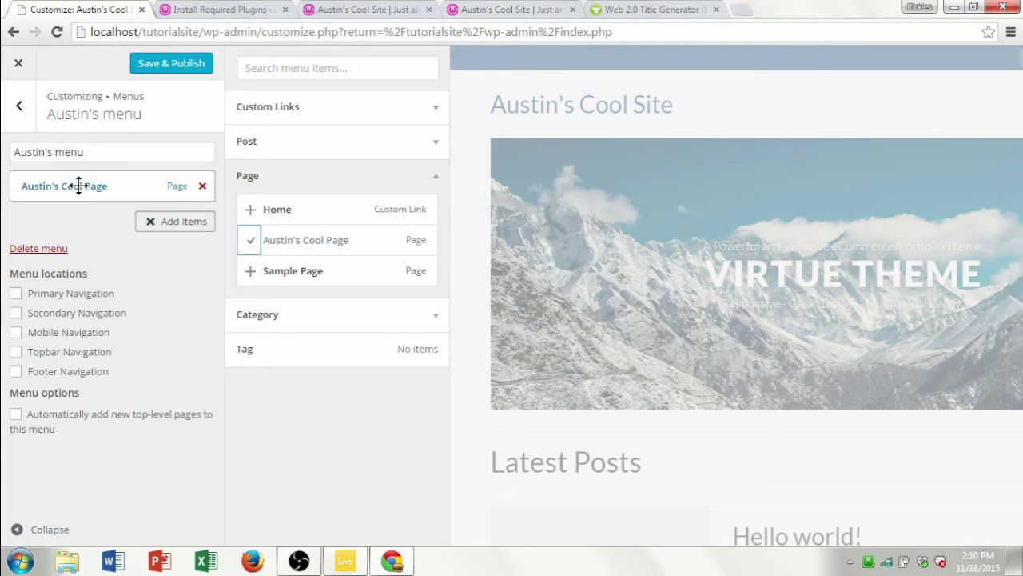
click(252, 273)
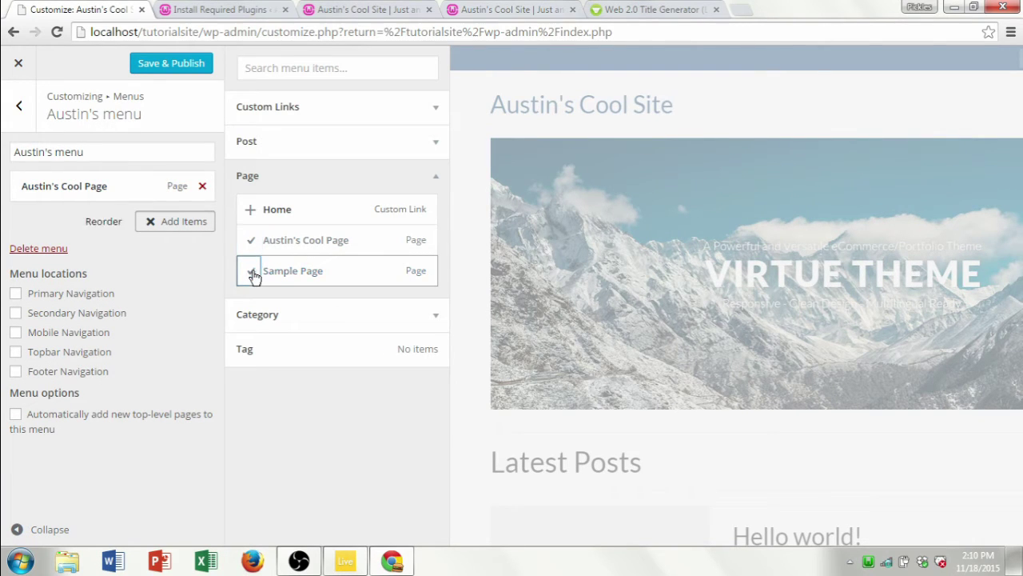
click(257, 314)
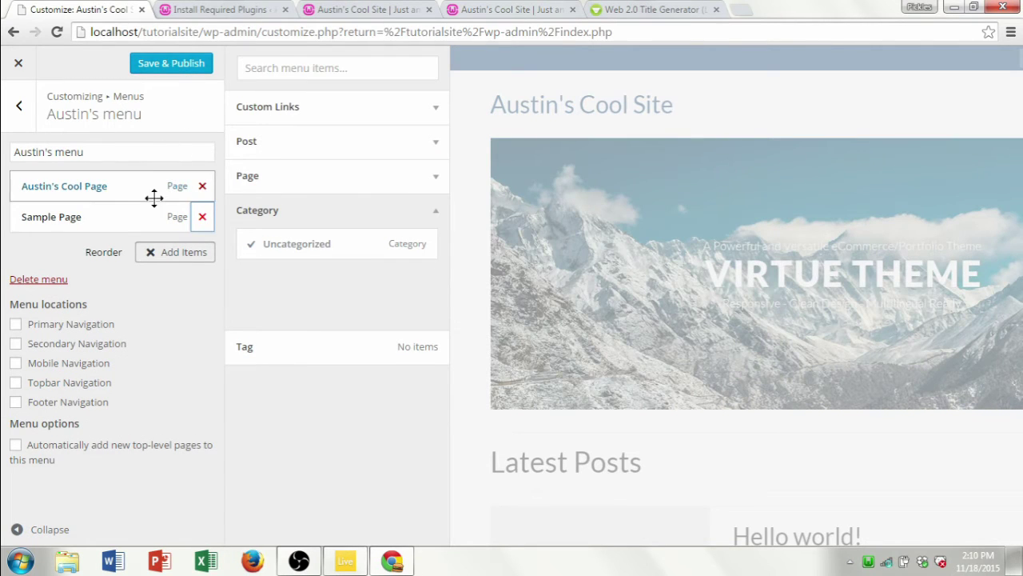
click(165, 66)
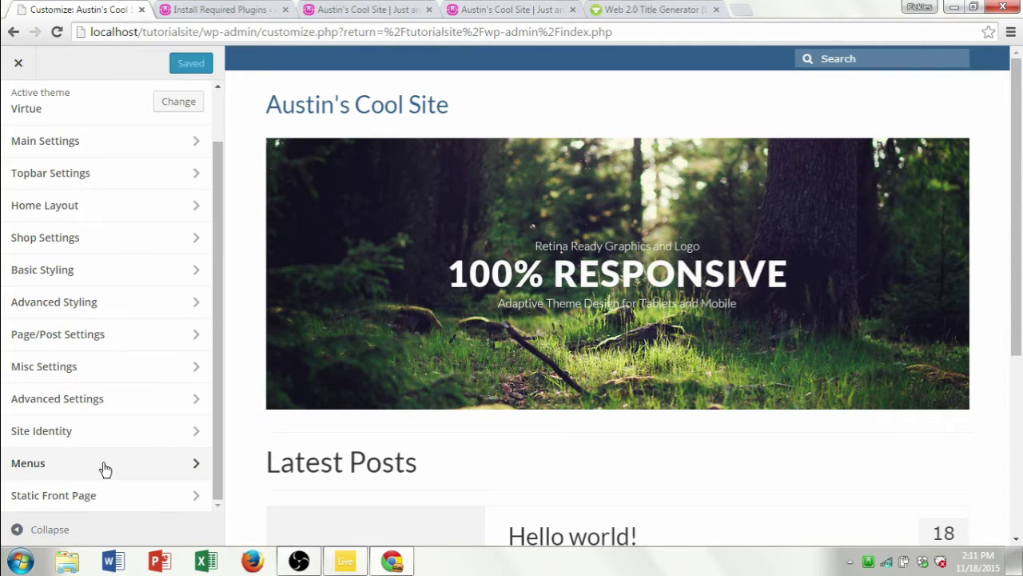
Step: Assign Austin's menu to the Primary Navigation location and publish the change
click(102, 469)
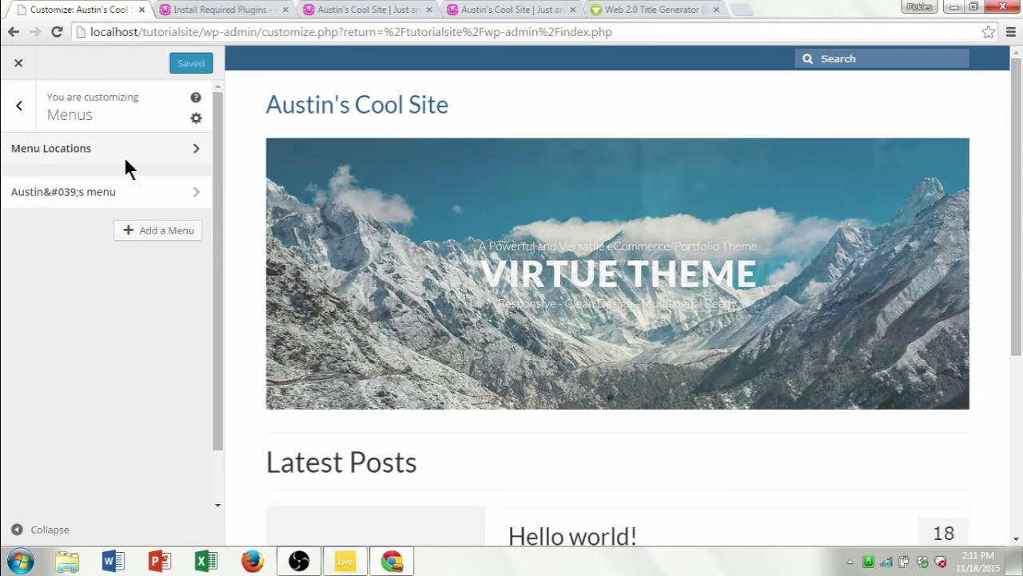
click(128, 164)
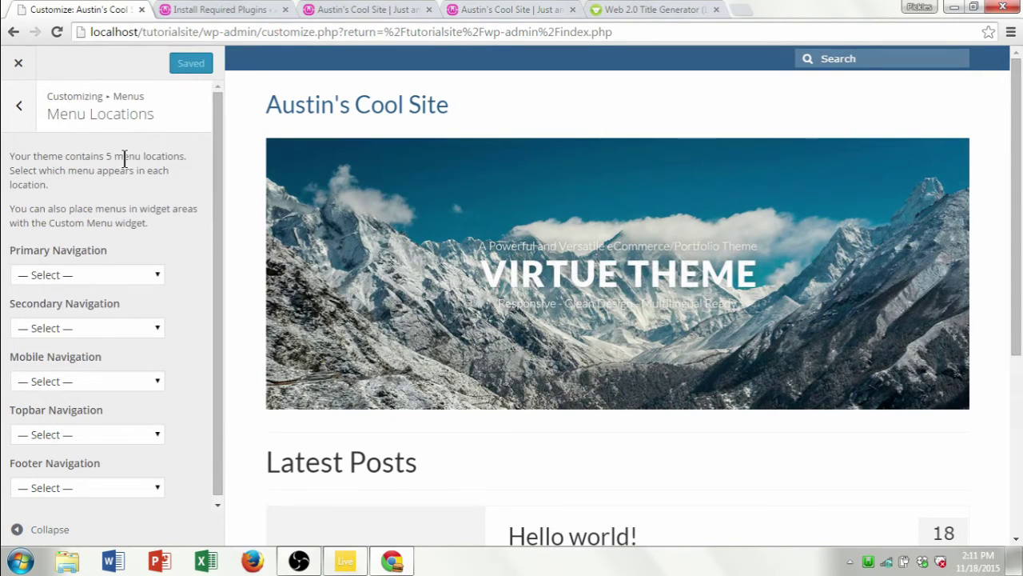
click(139, 279)
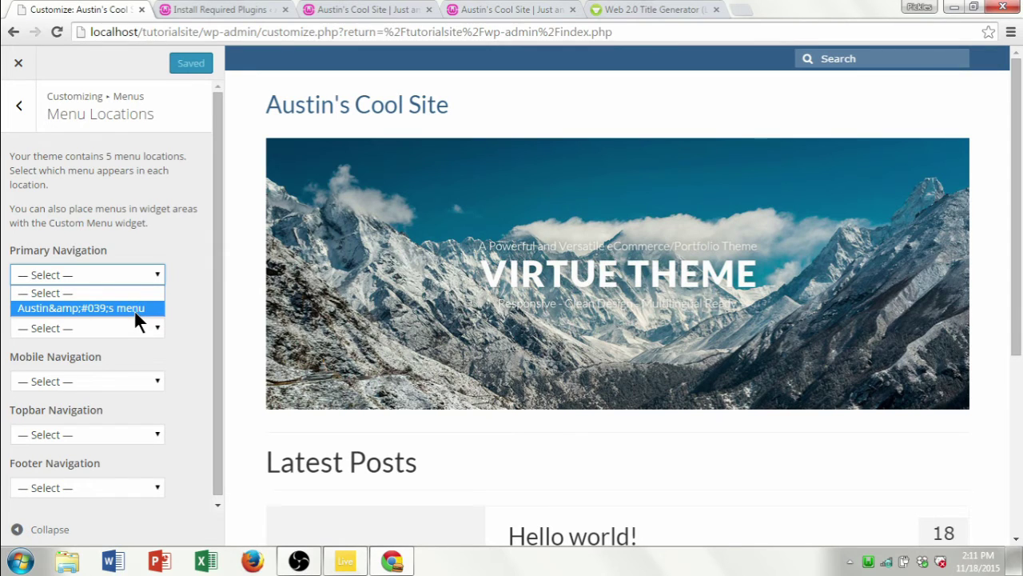
click(134, 310)
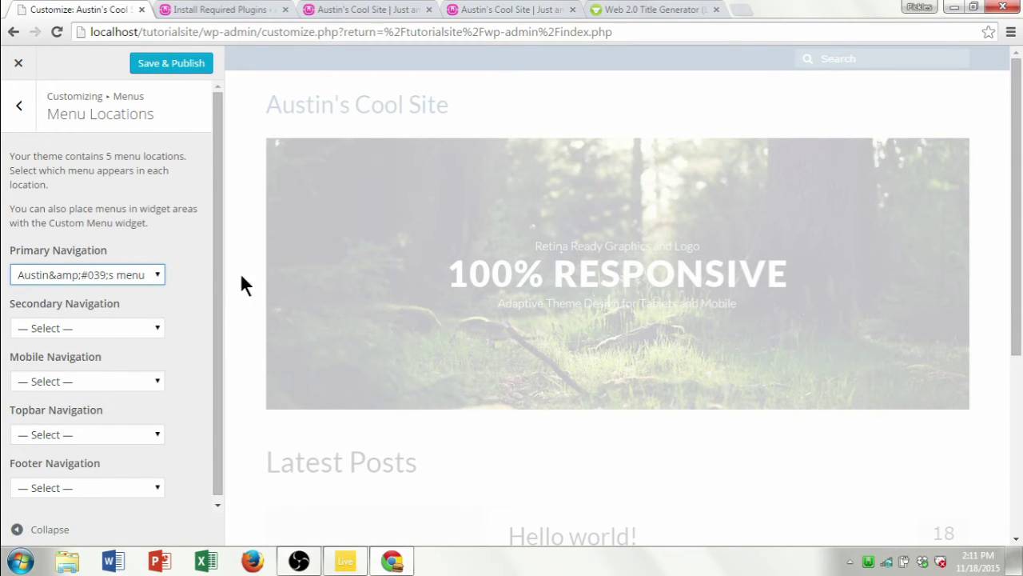
scroll(219, 285, down, 1)
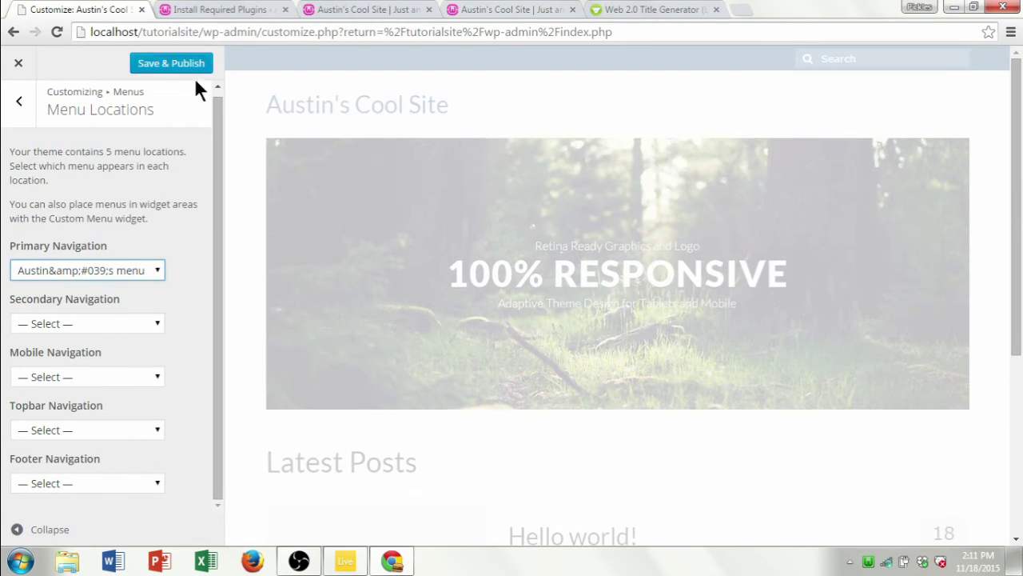
click(171, 62)
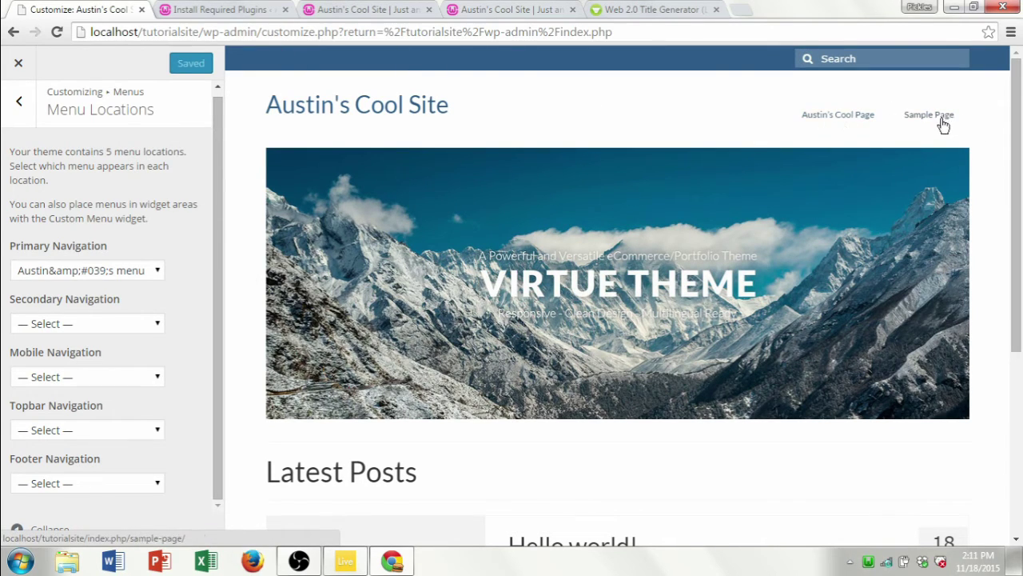
Step: Reload the site's front page in its own tab and view Austin's Cool Page from the navigation menu
click(365, 9)
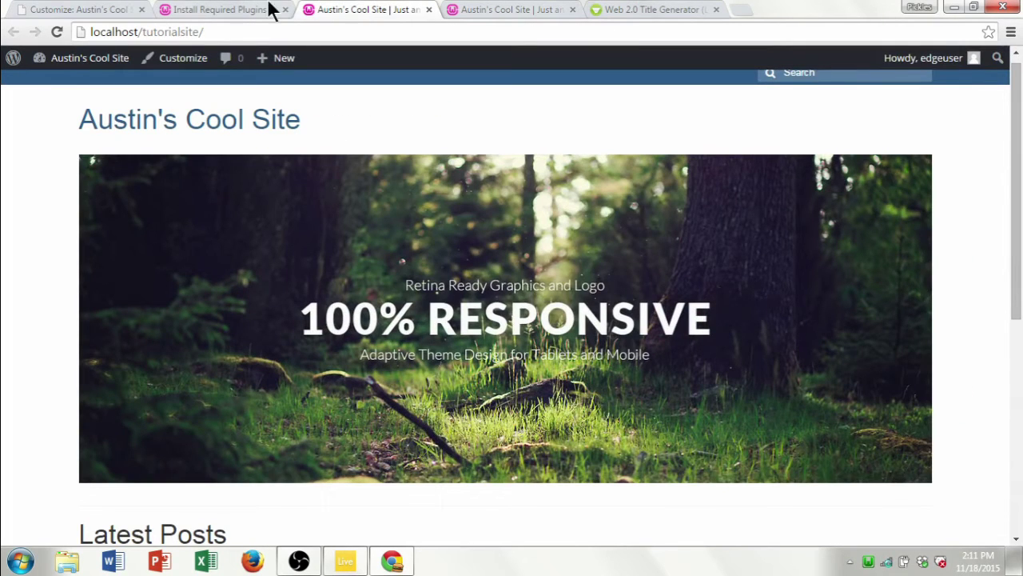
click(57, 32)
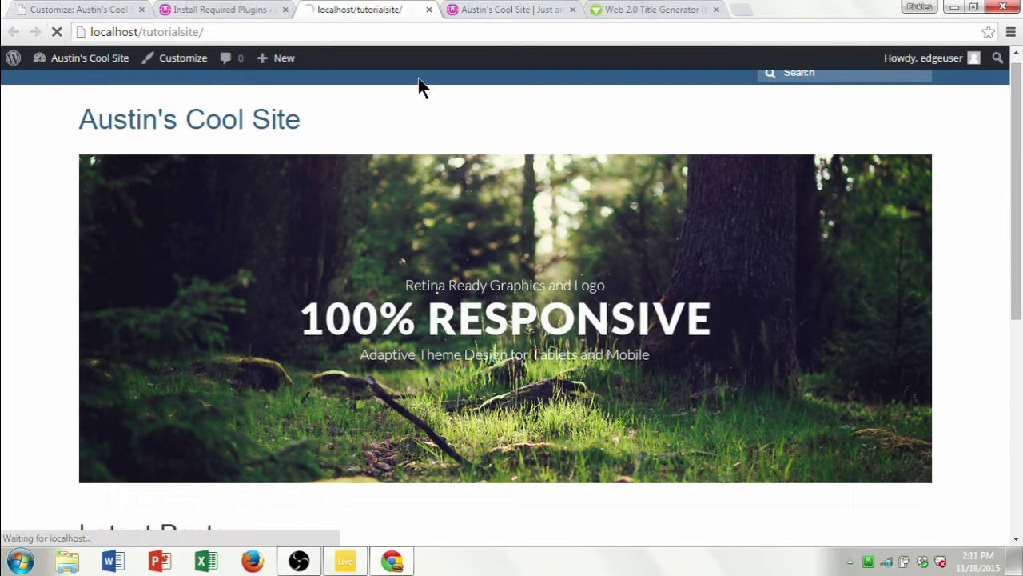
scroll(1020, 112, up, 1)
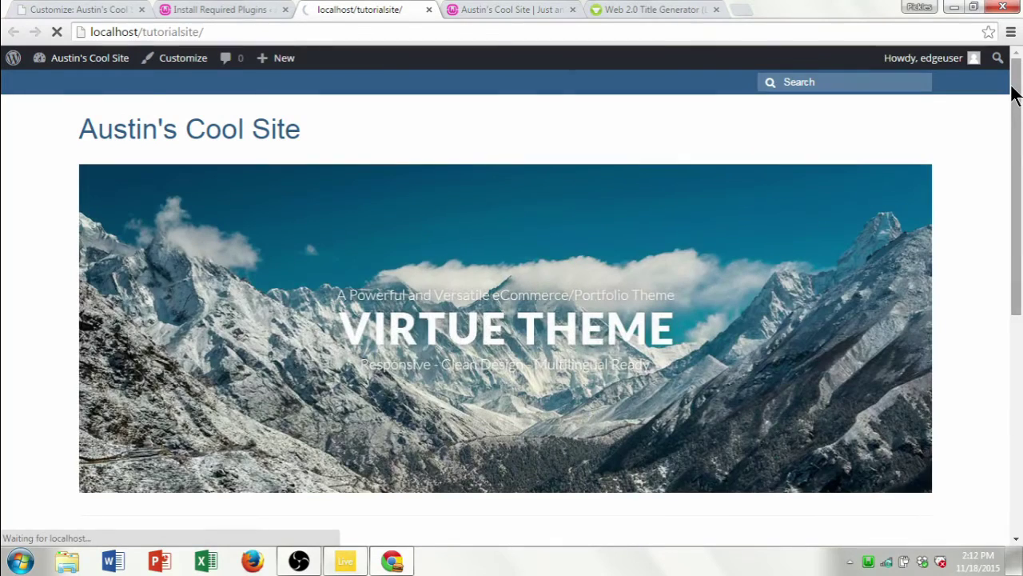
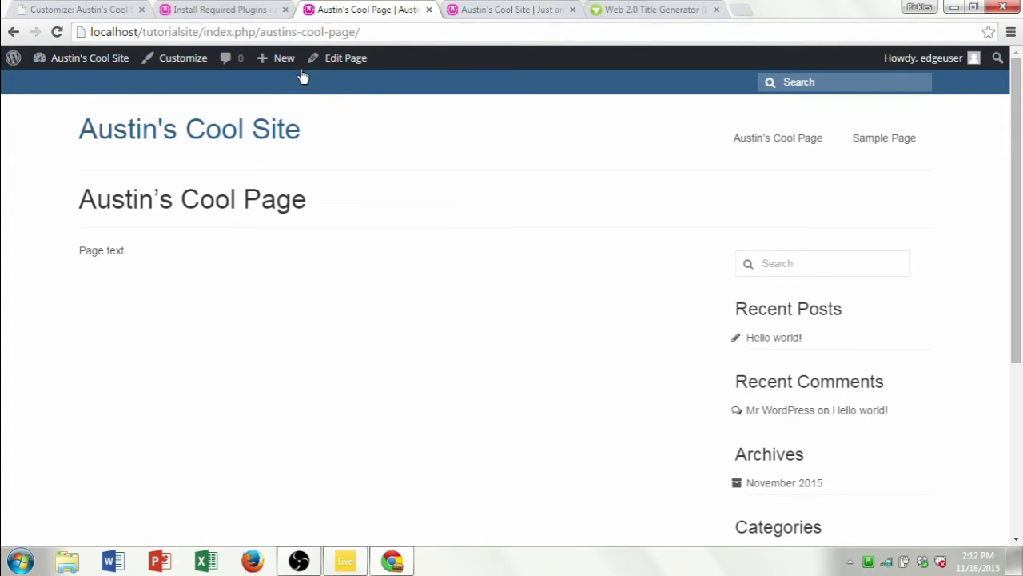
Step: Replace the body text of Austin's Cool Page with "This is my cool page that has information I would like to share to you."
click(357, 67)
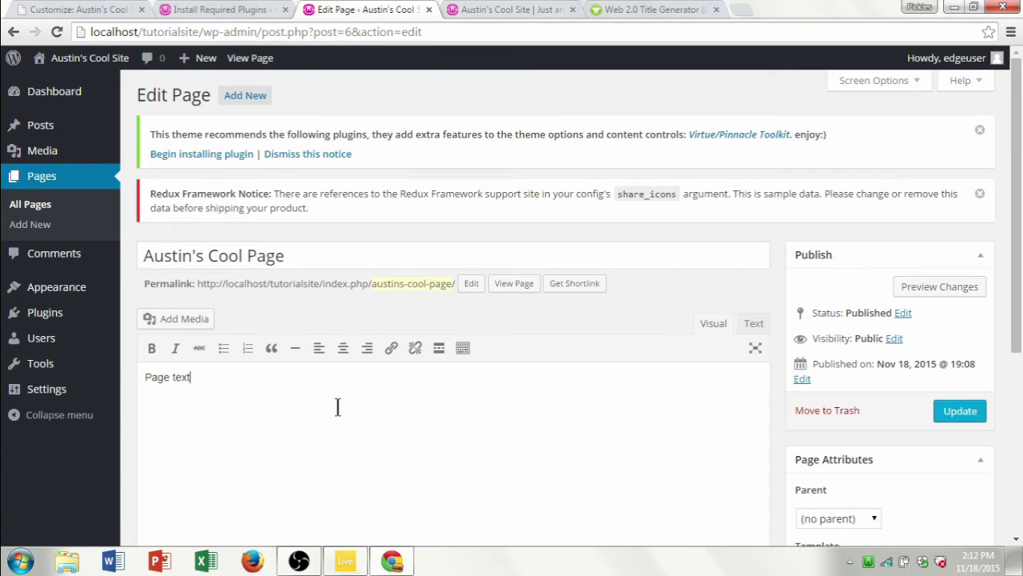
key(BackSpace)
key(BackSpace)
key(BackSpace)
key(BackSpace)
key(BackSpace)
key(BackSpace)
key(BackSpace)
key(BackSpace)
text(This is my cool pag)
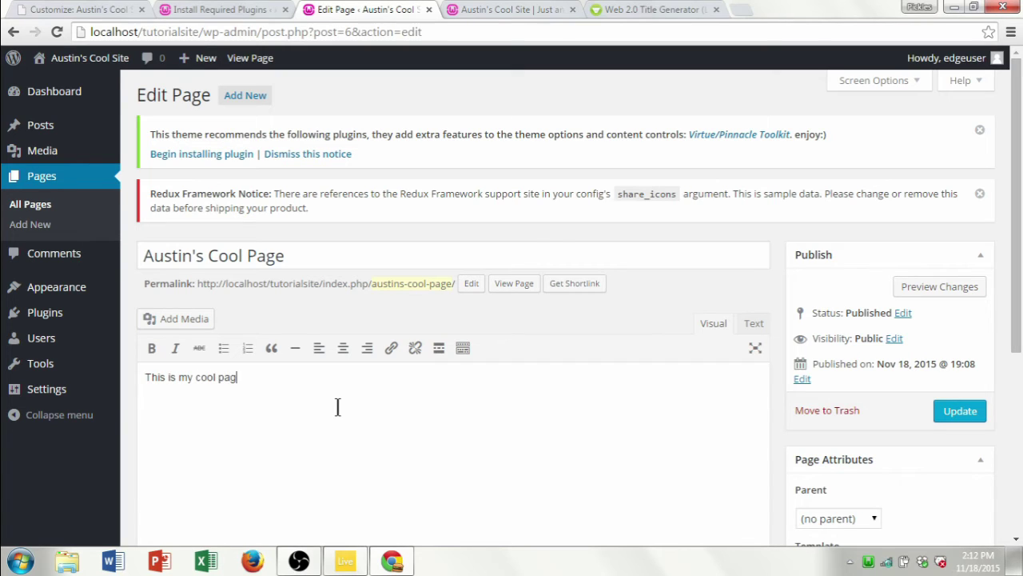
text(e that has information I woul)
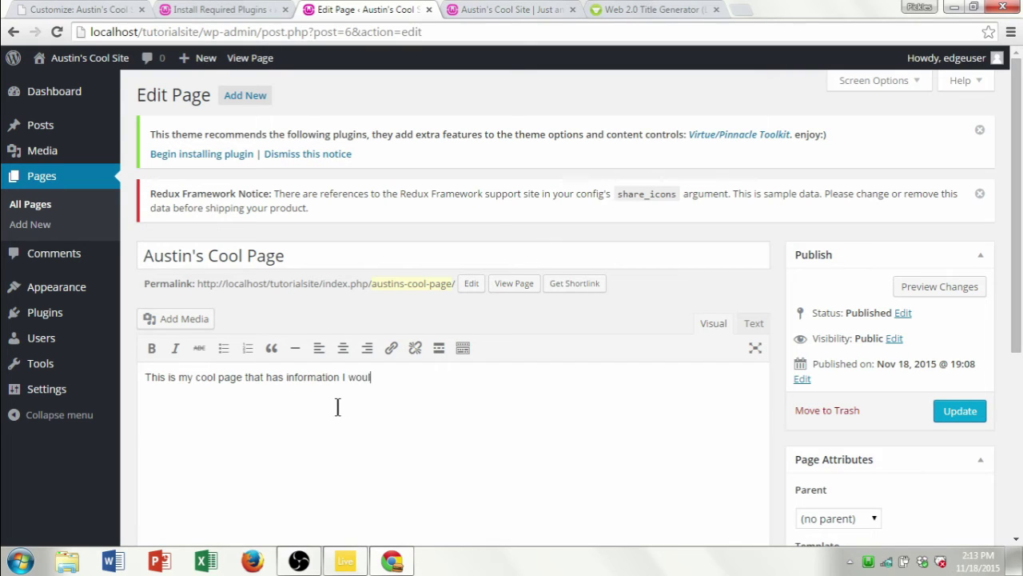
text(d like to share to you.)
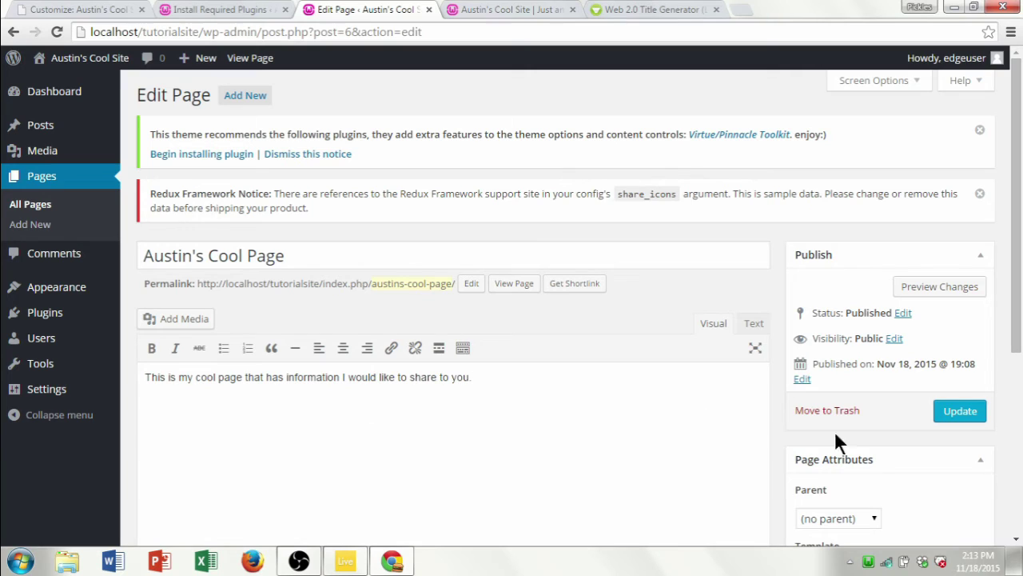
Step: Update Austin's Cool Page and view it on the live site
click(964, 416)
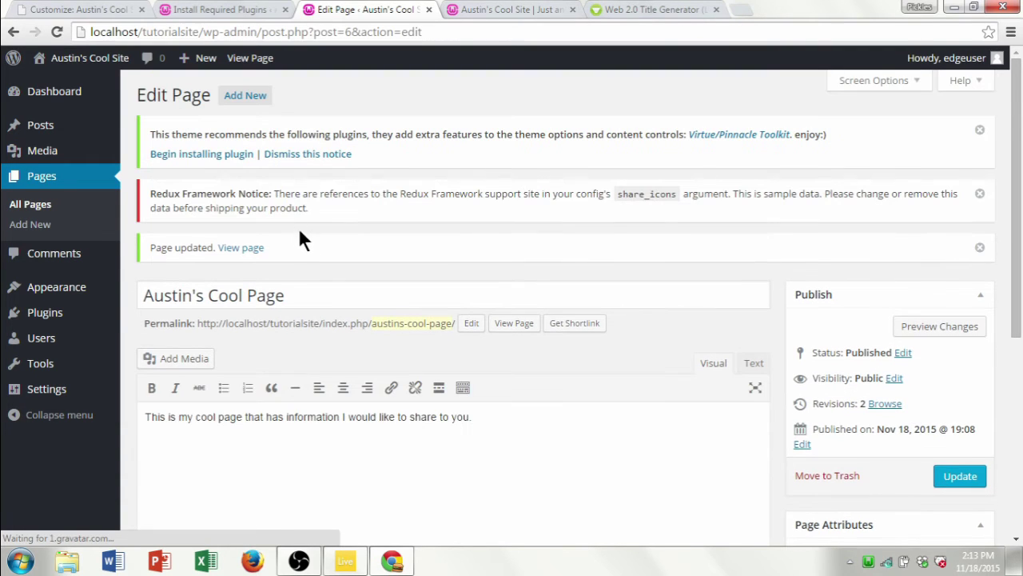
click(248, 249)
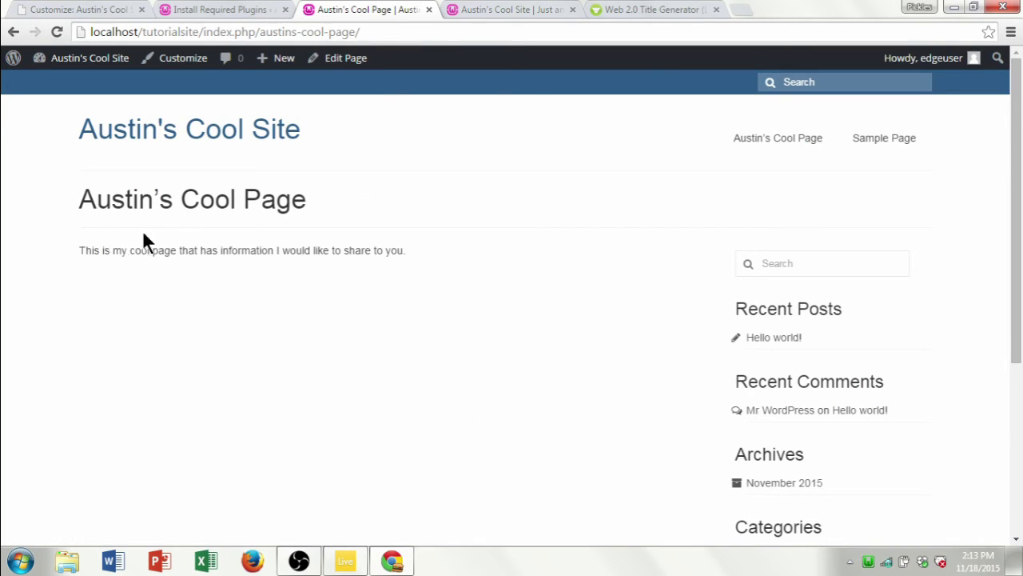
drag(77, 249, 509, 249)
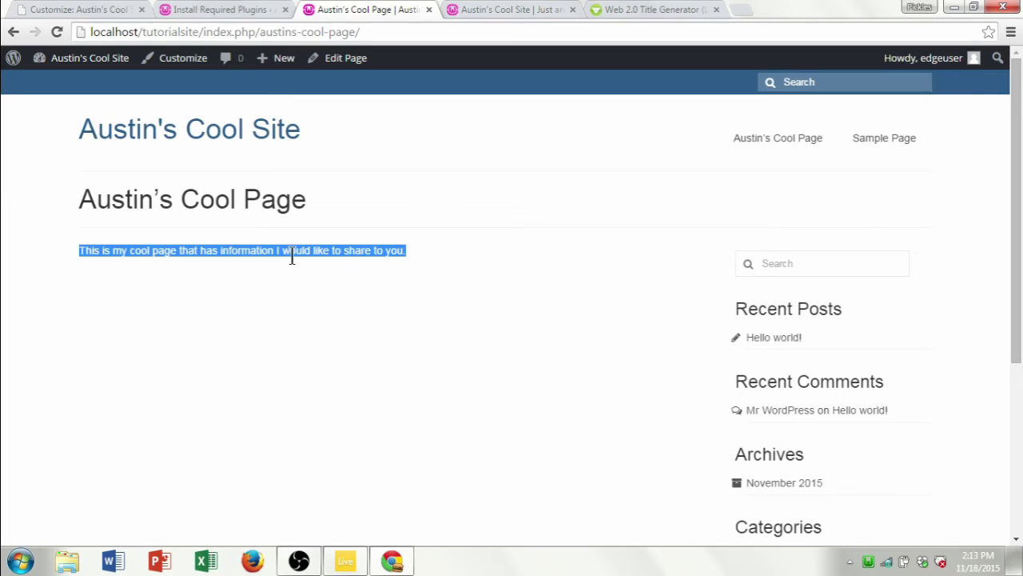
click(370, 249)
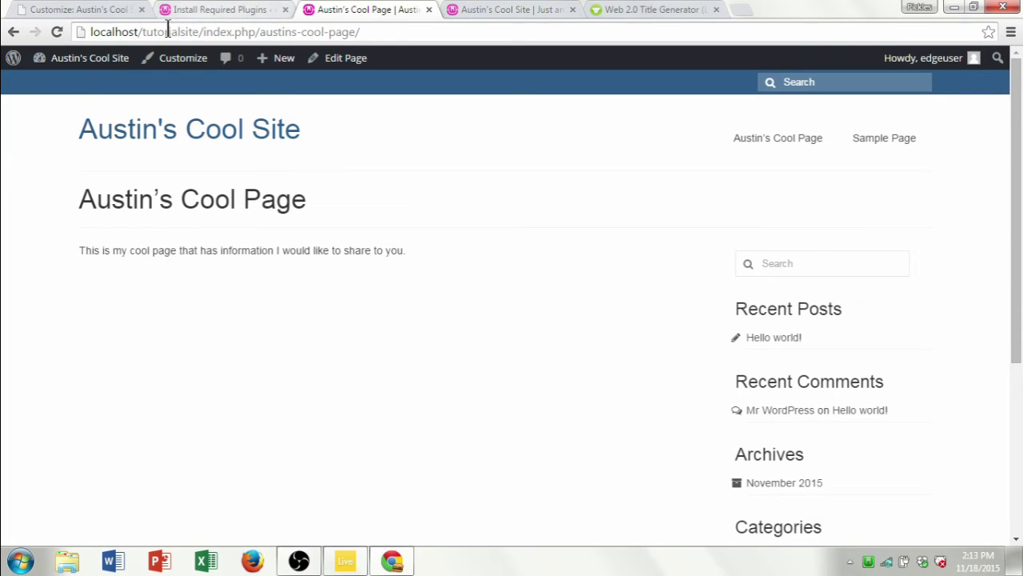
Step: Return to the admin dashboard and examine the available widgets and sidebar areas on the Widgets page
mouse_move(94, 64)
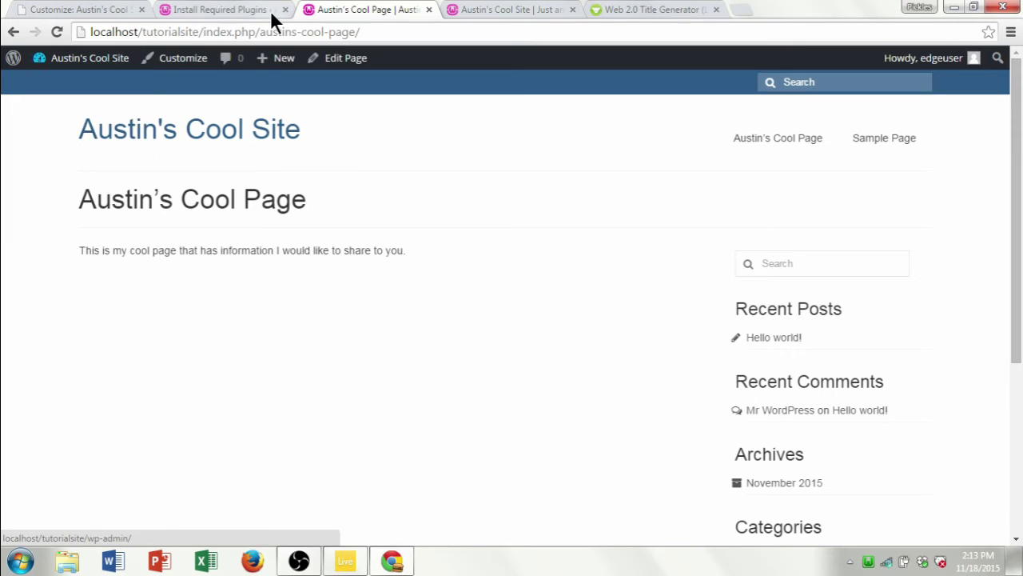
click(236, 12)
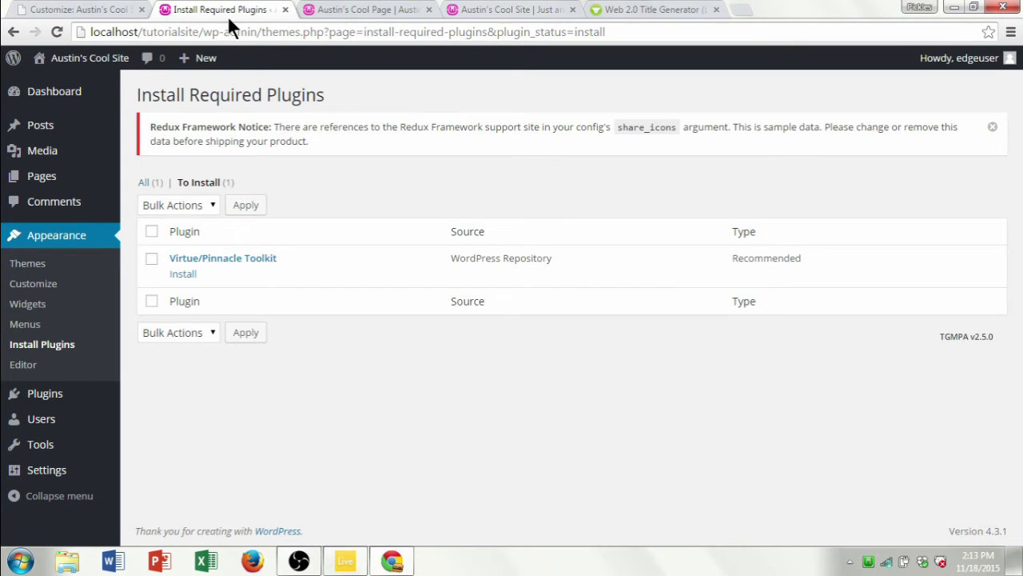
click(47, 93)
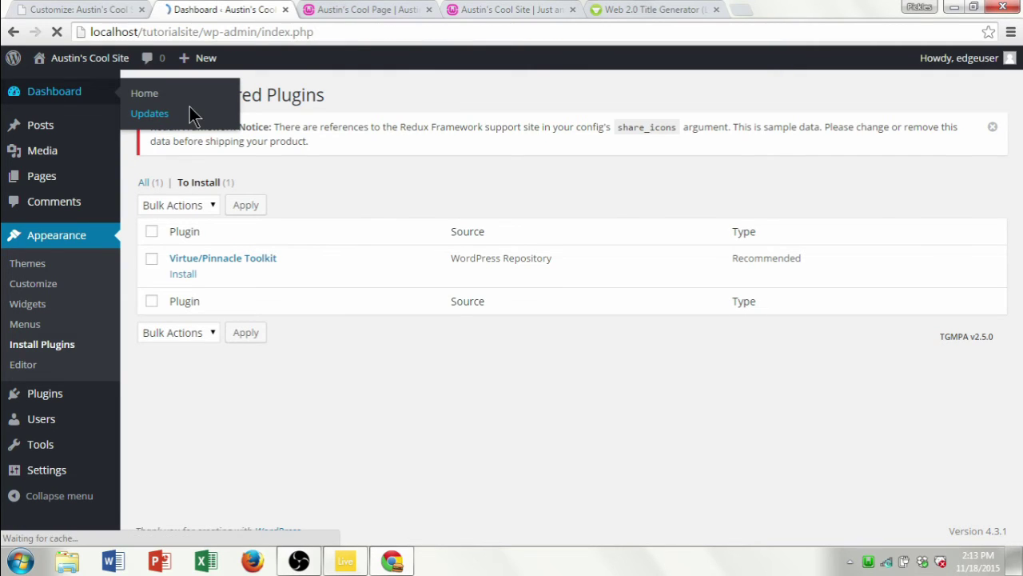
mouse_move(104, 288)
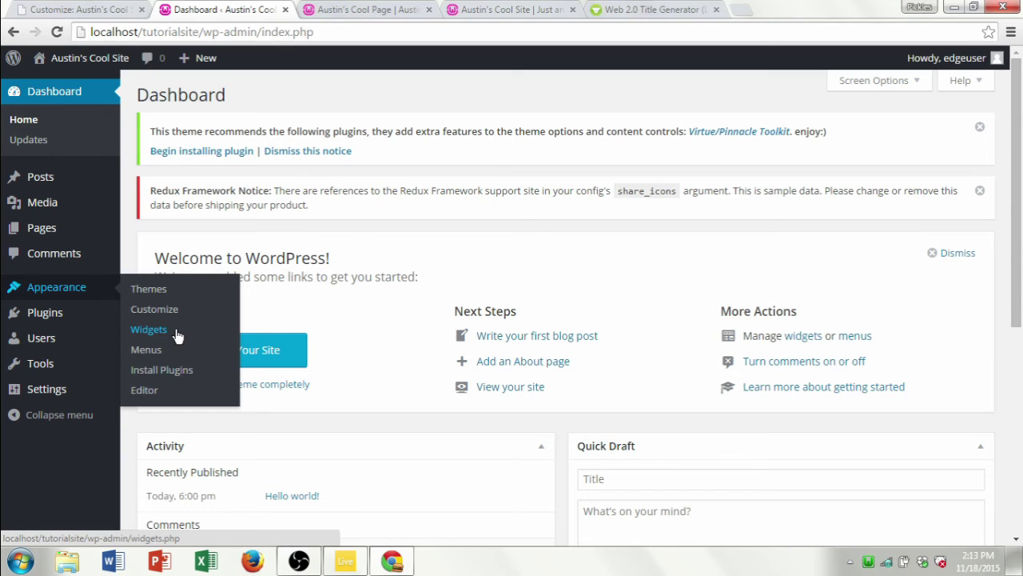
click(178, 334)
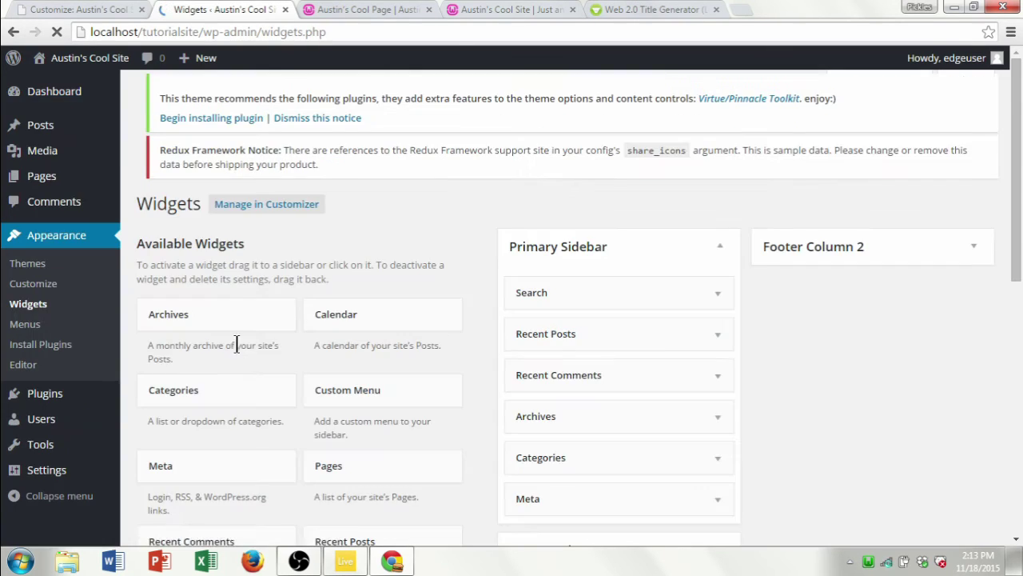
scroll(552, 303, down, 2)
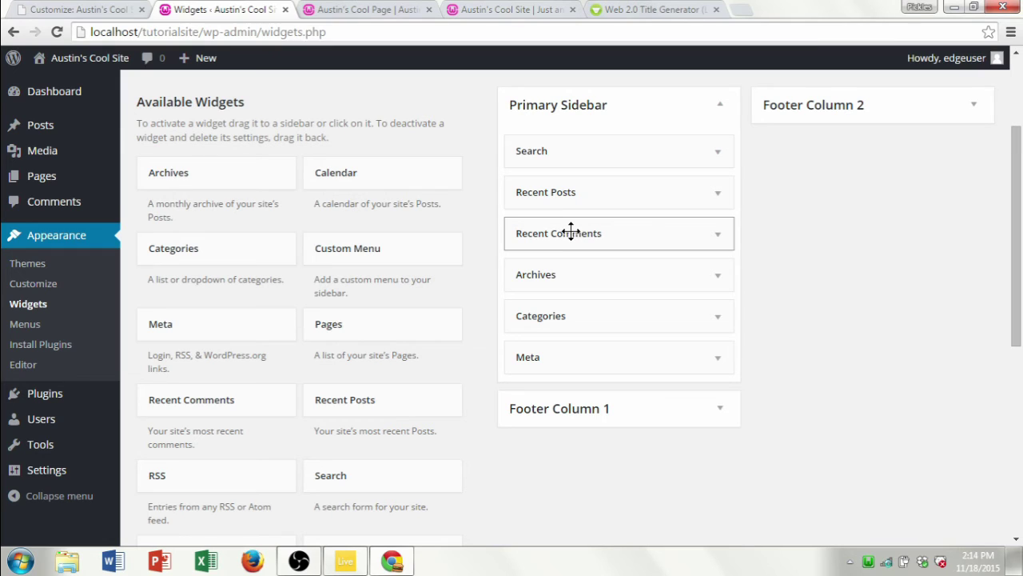
scroll(1015, 276, down, 2)
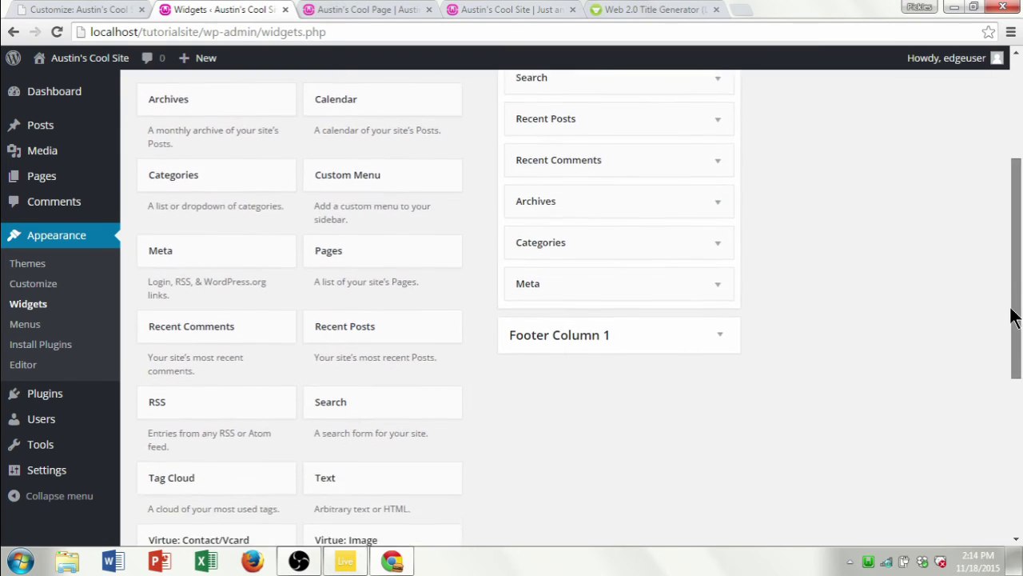
Step: Go from the installed plugins list to adding a new plugin and search for "booking"
click(48, 397)
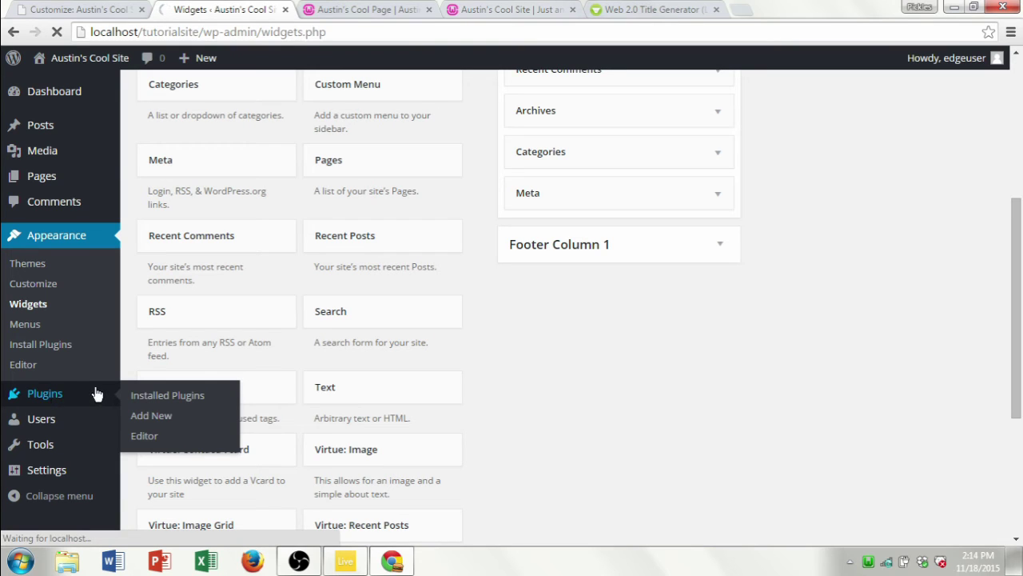
click(153, 395)
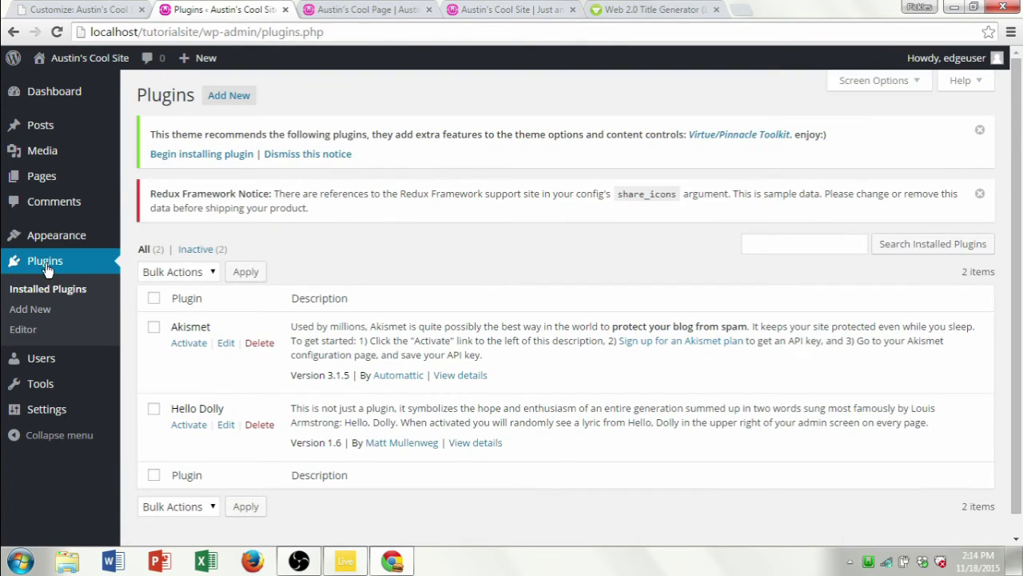
click(47, 311)
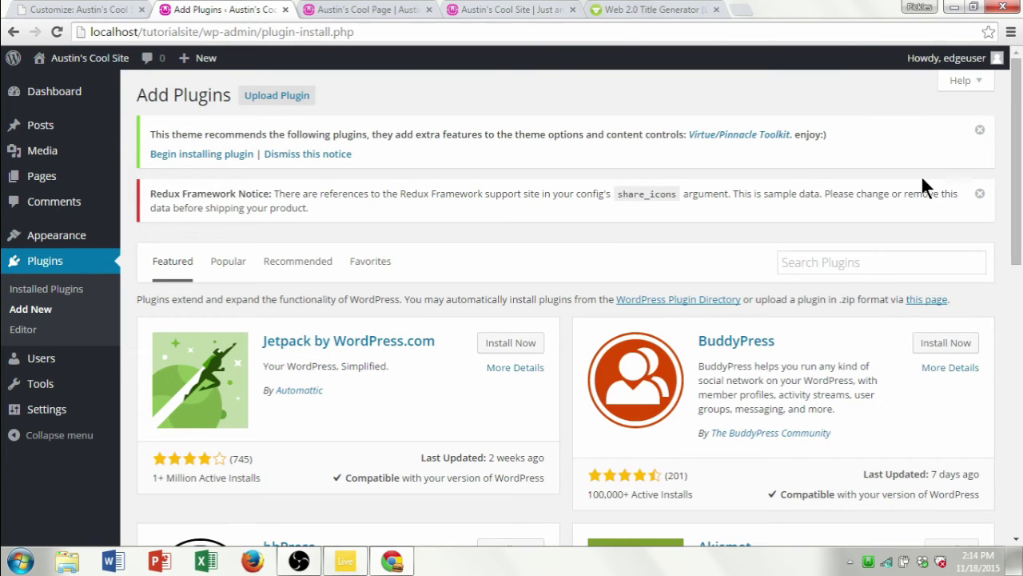
click(815, 253)
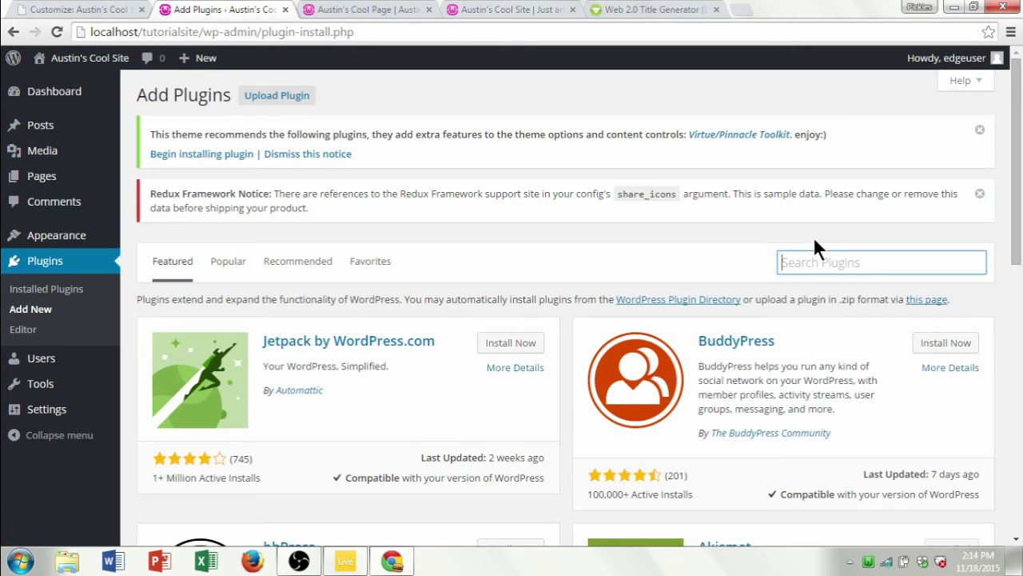
text(booking)
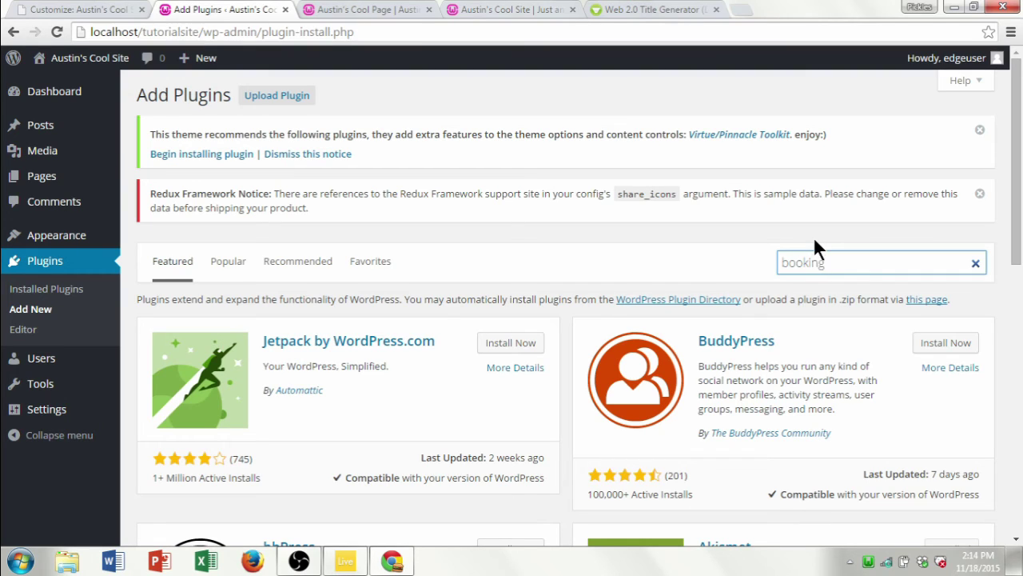
key(Return)
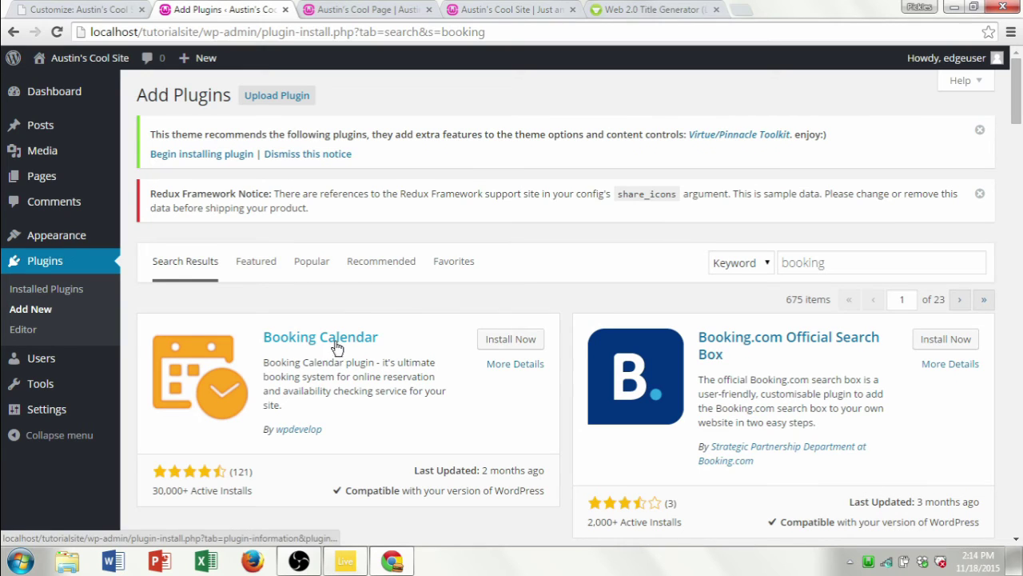
Step: Install and activate the Booking Calendar plugin and skim its welcome page
click(516, 345)
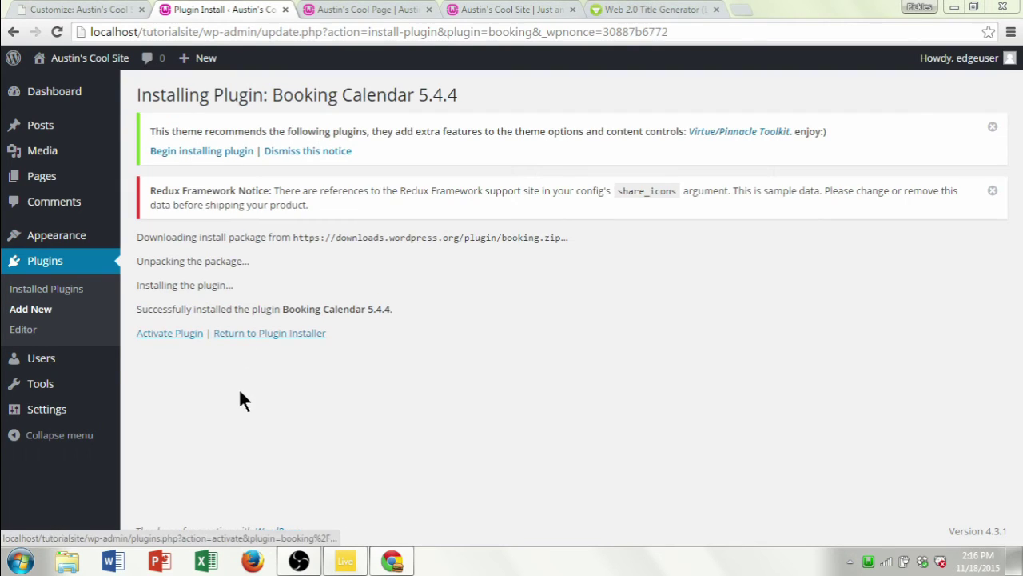
click(179, 338)
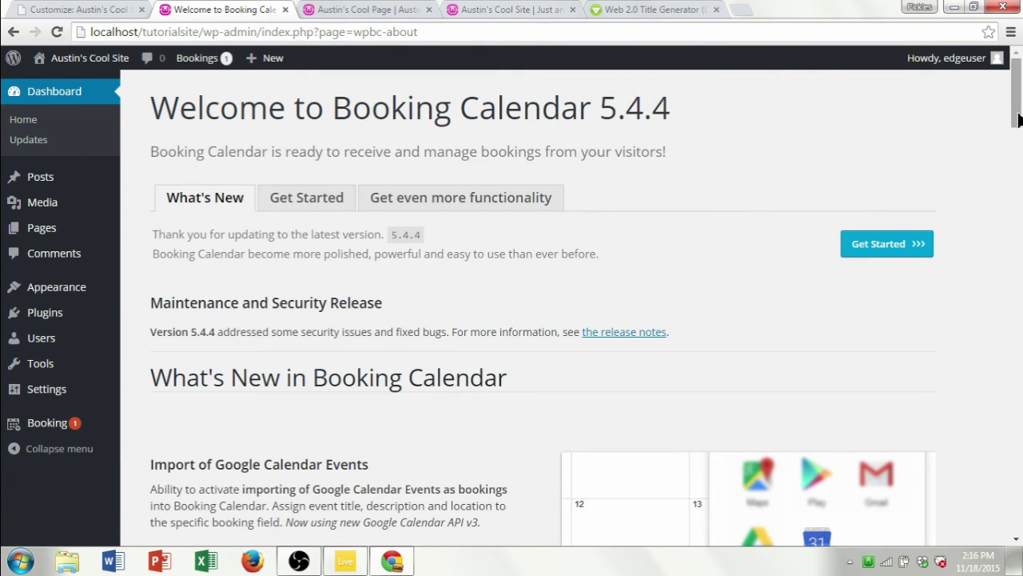
click(1020, 238)
drag(1020, 238, 1020, 128)
drag(1015, 455, 1013, 60)
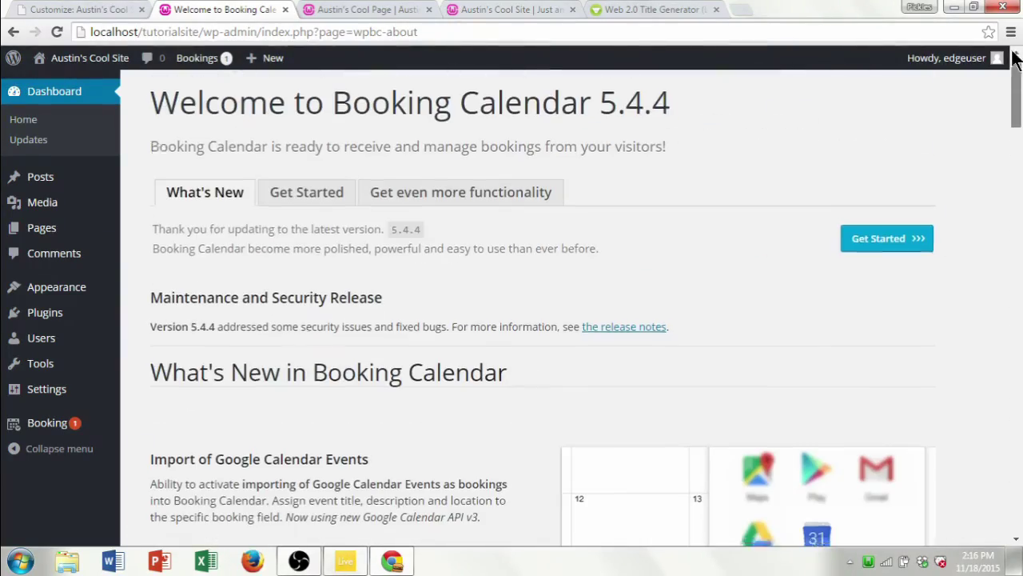
Step: Add the Booking Calendar widget to Footer Column 2 on the Widgets page
mouse_move(72, 344)
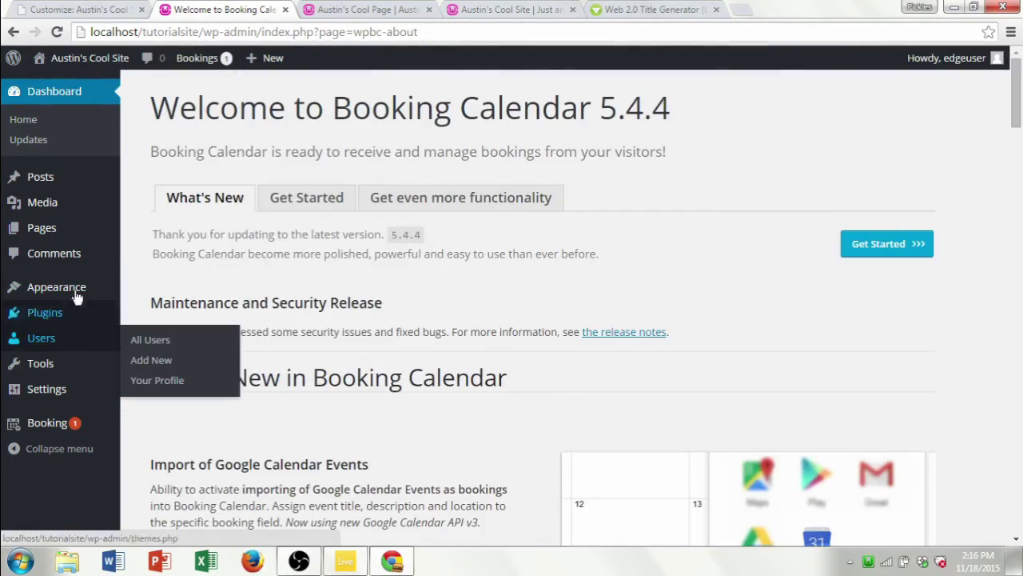
mouse_move(73, 288)
click(152, 332)
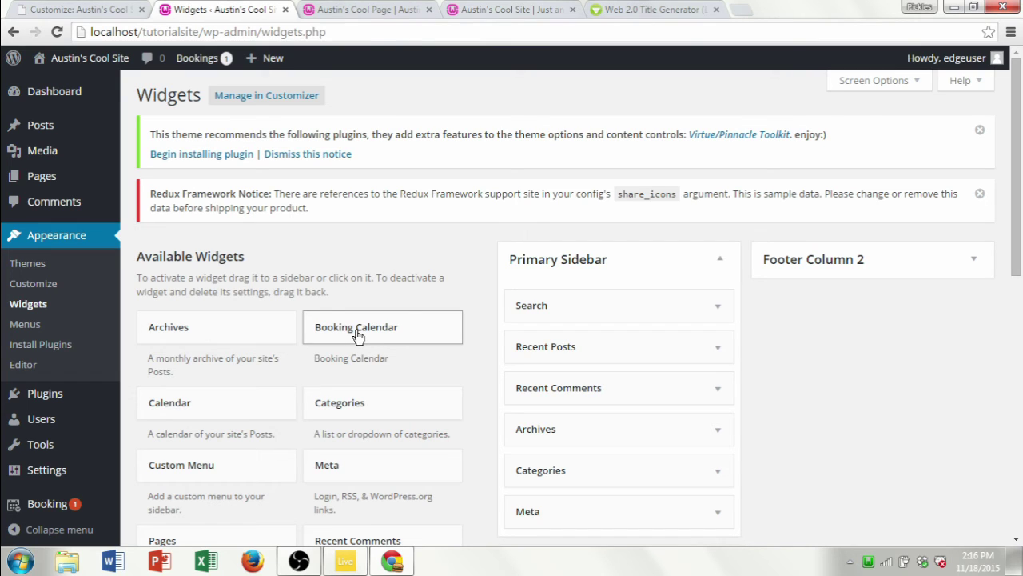
drag(371, 333, 816, 301)
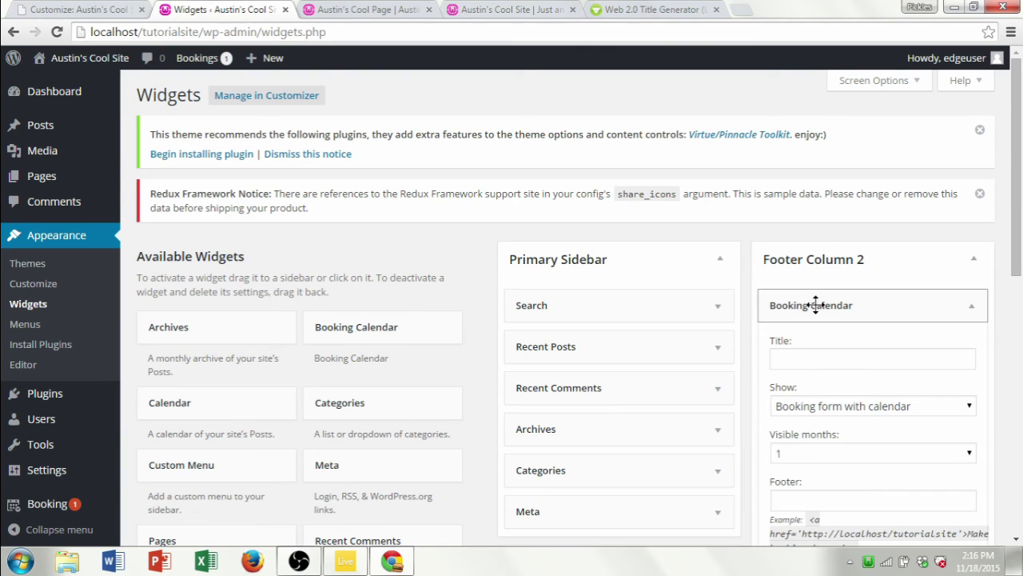
Step: Title the Footer Column 2 booking widget "Austin's Booking Calendar" and save it
click(828, 358)
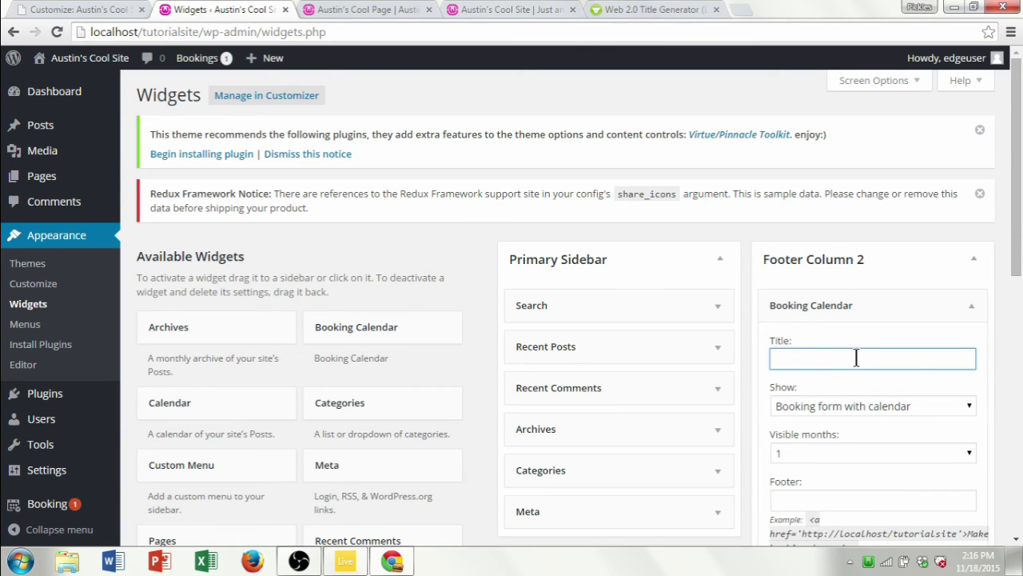
text(Austin's Booking Calend)
key(BackSpace)
key(BackSpace)
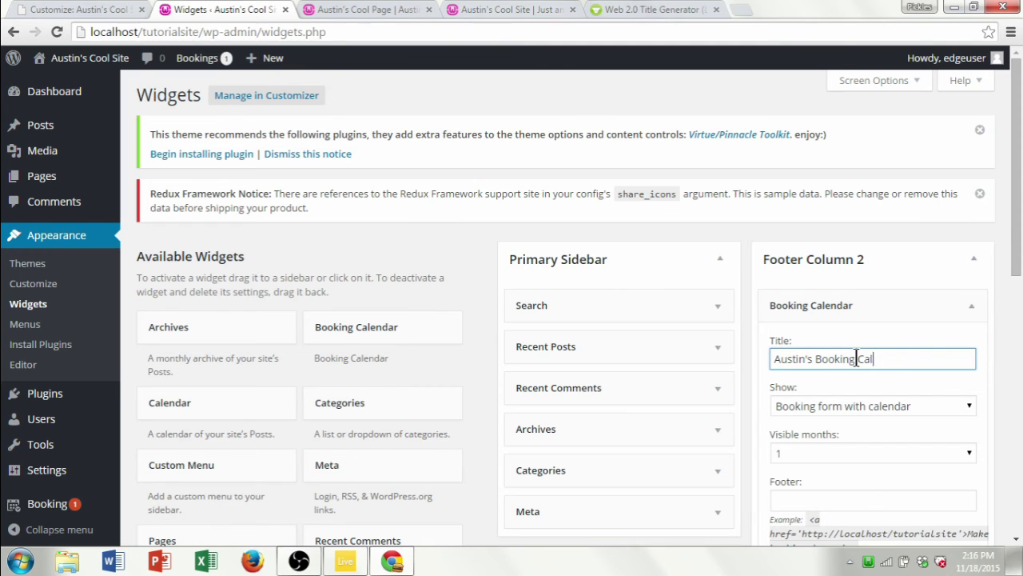
text(endar)
scroll(944, 376, down, 3)
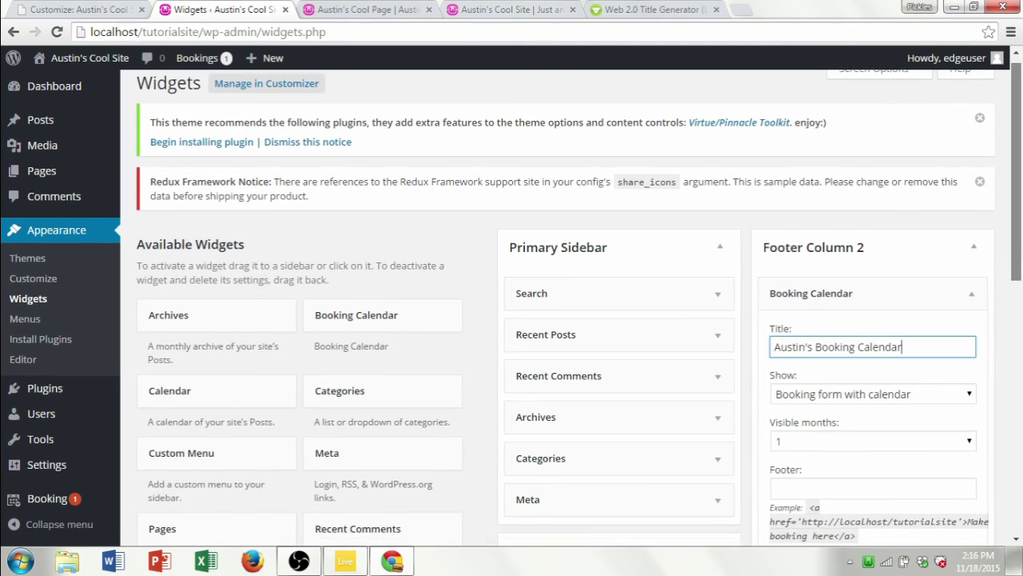
click(944, 376)
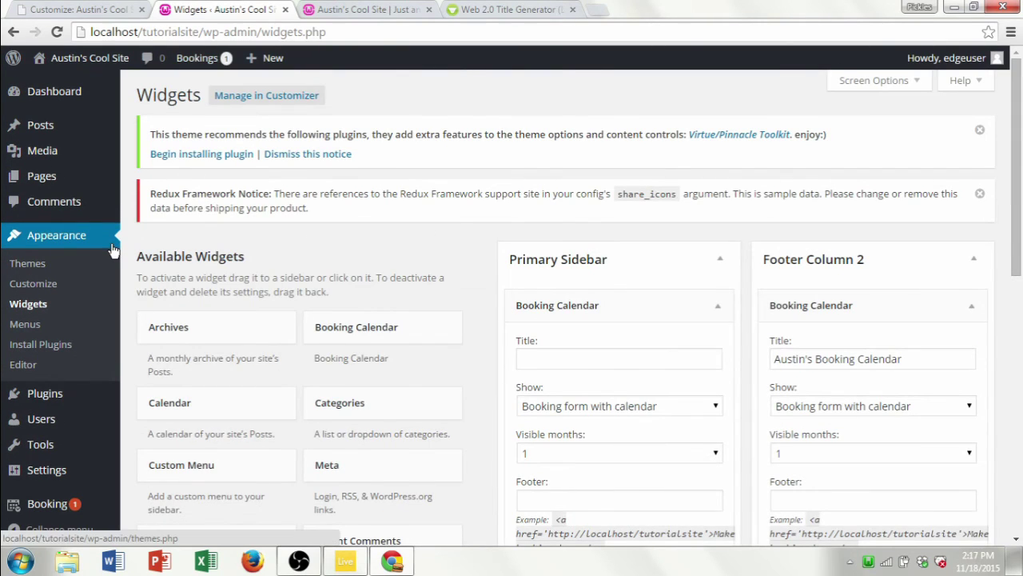
Step: Customize the theme's Home Layout to display a sidebar on the home page, check the preview and publish the change
click(52, 284)
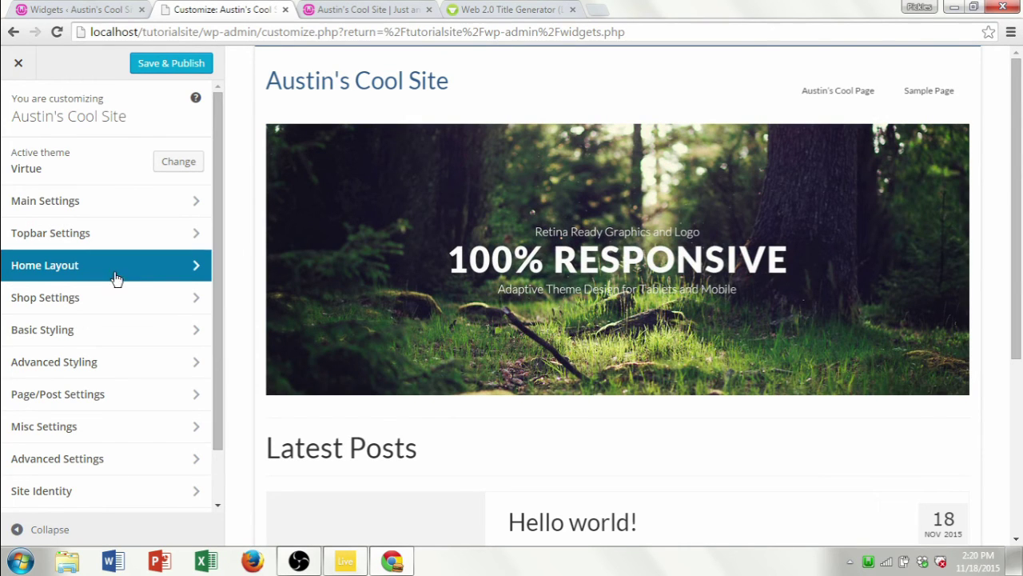
click(87, 274)
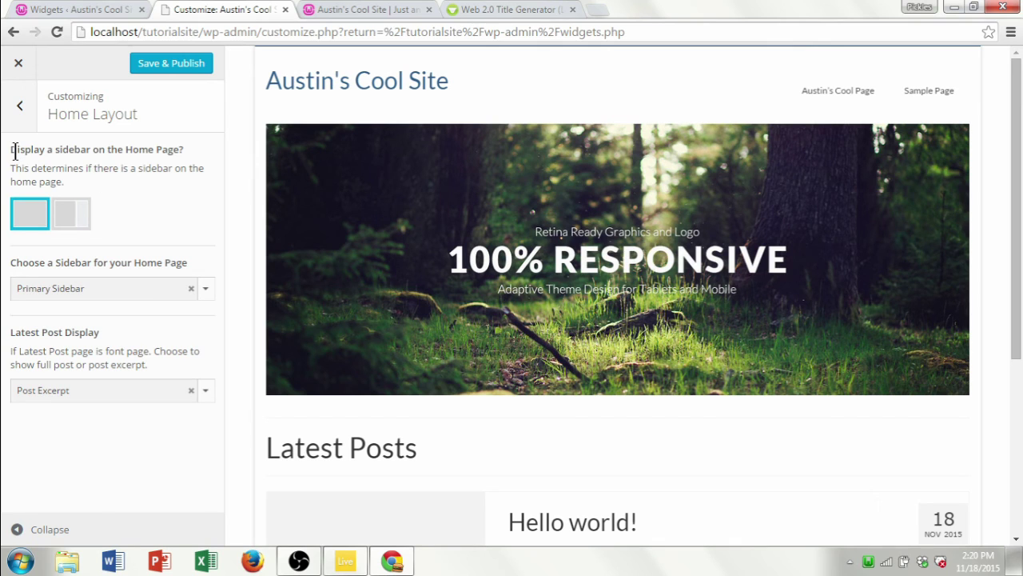
drag(12, 150, 185, 150)
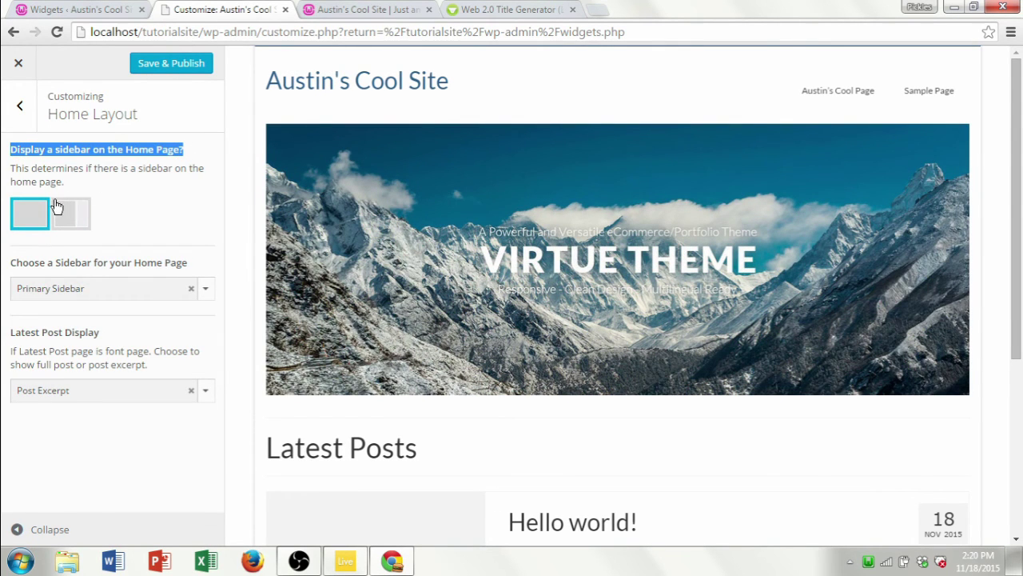
click(68, 228)
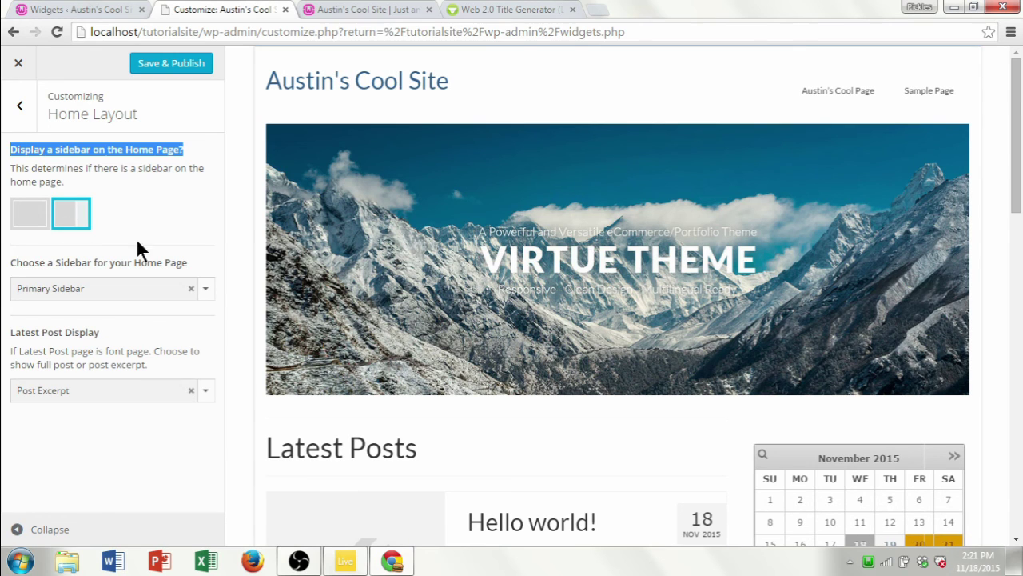
scroll(882, 289, down, 4)
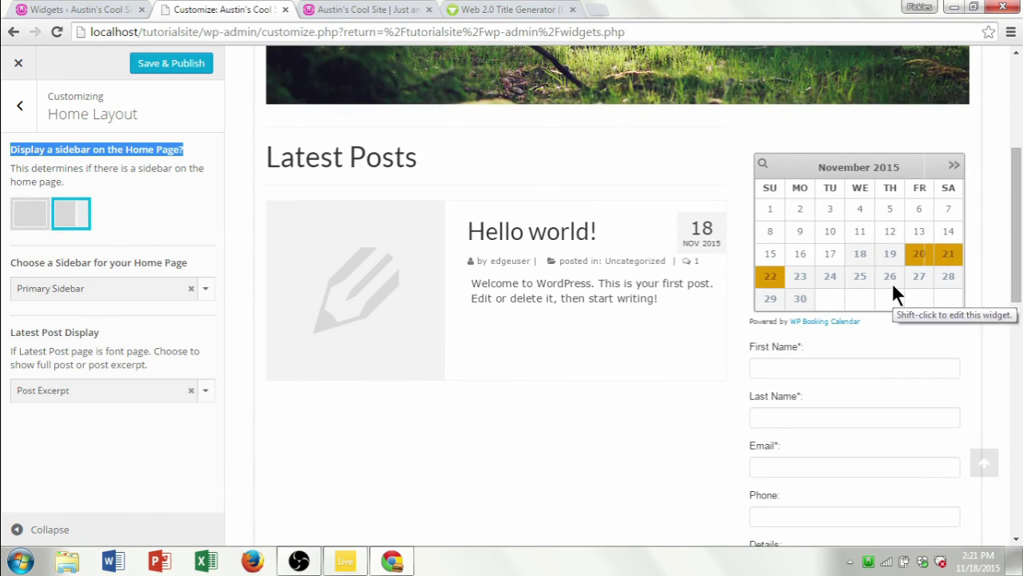
drag(1021, 288, 1021, 199)
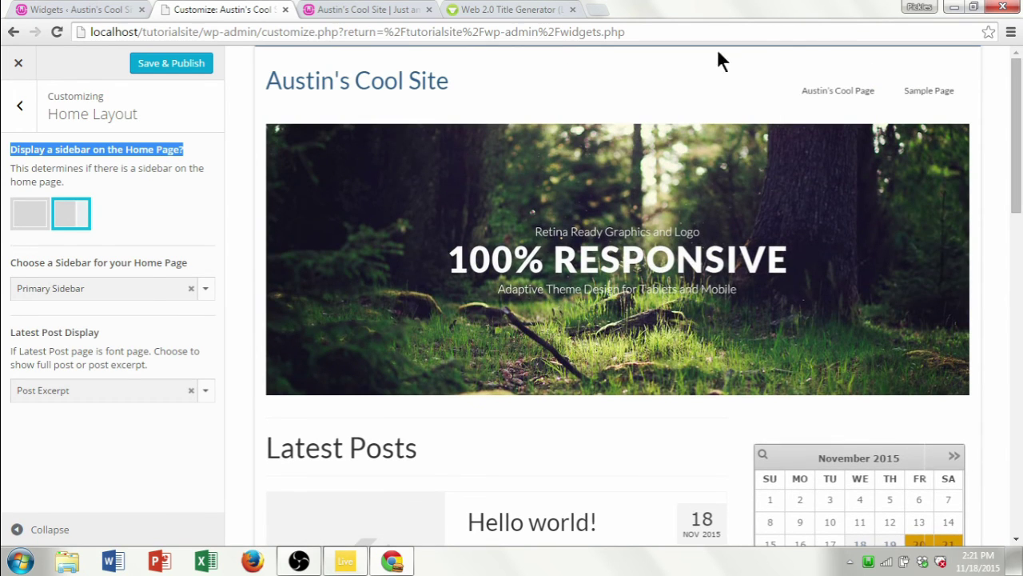
click(167, 70)
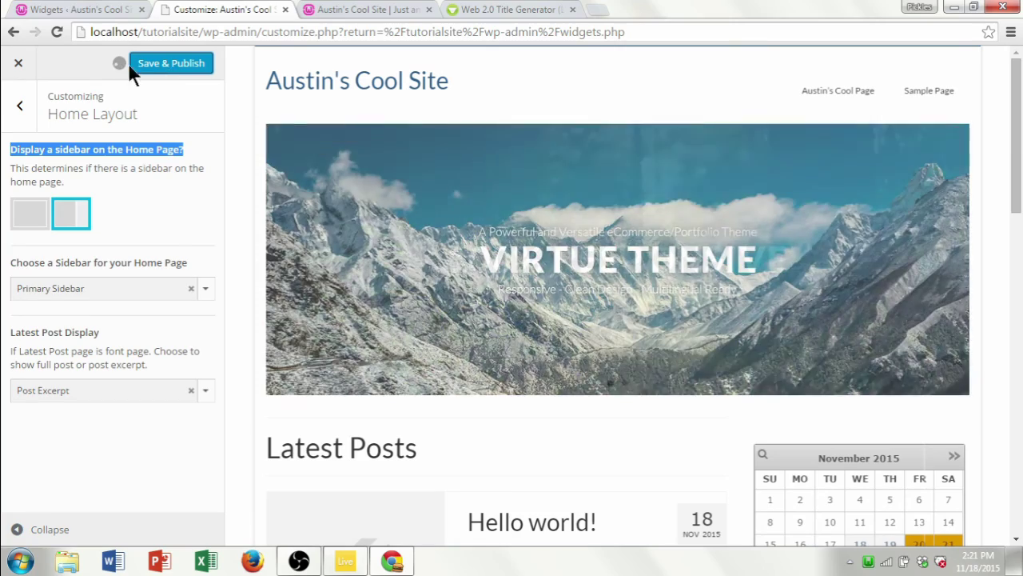
Step: Reload the live front page and select November 23, 2015 in the sidebar booking calendar
click(324, 10)
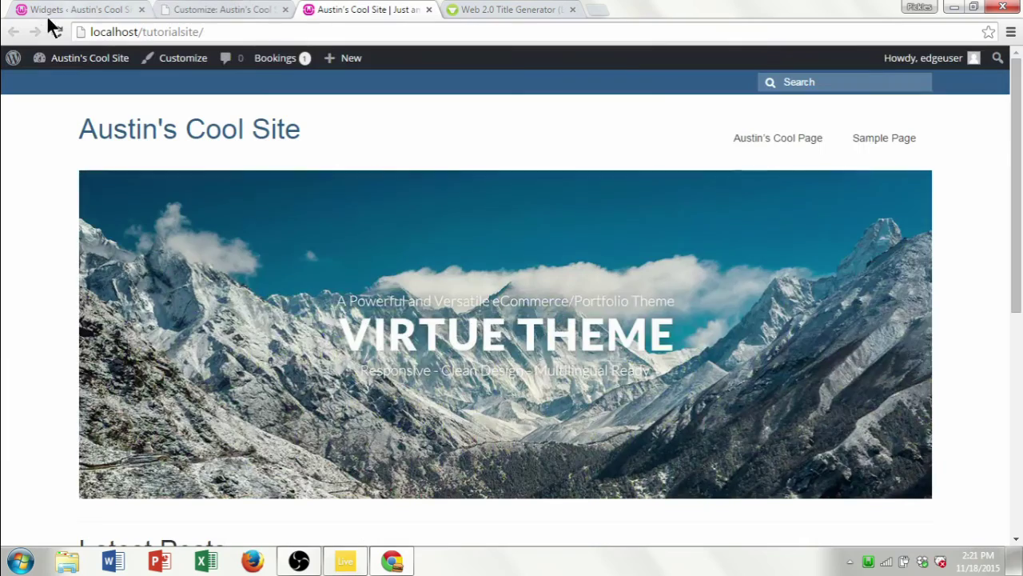
click(56, 32)
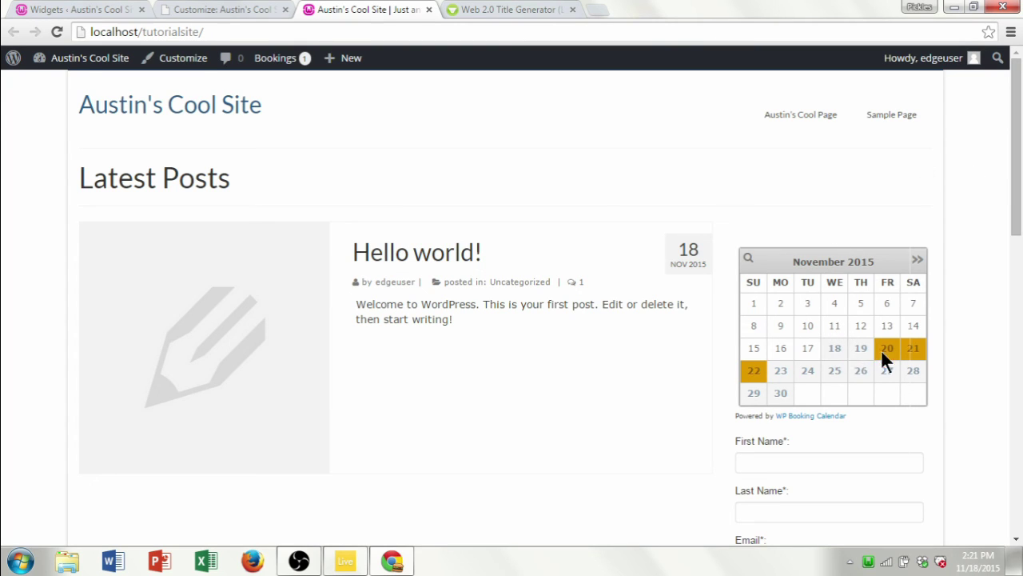
click(783, 376)
scroll(836, 468, down, 1)
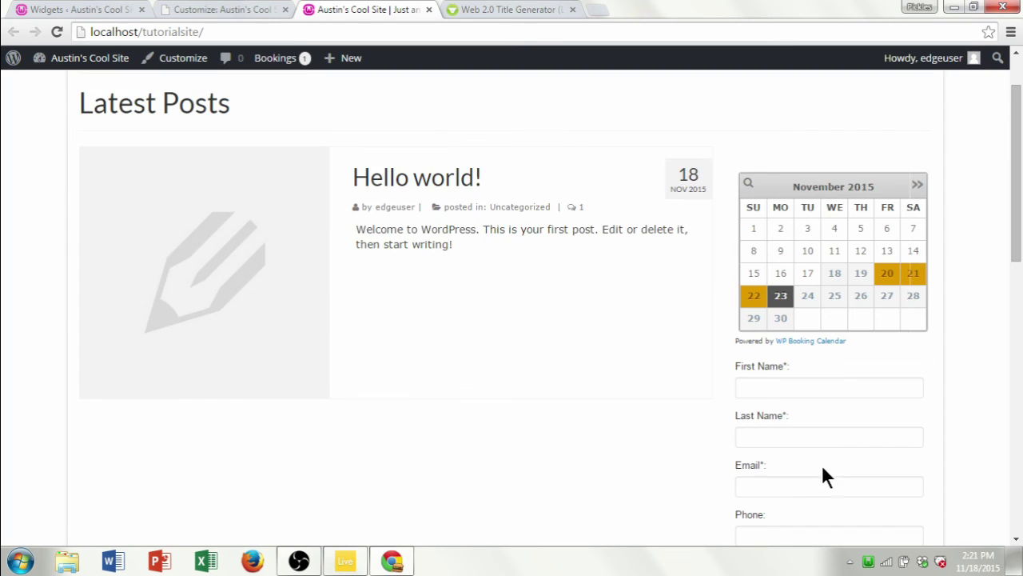
Step: Examine the booking form fields beneath the sidebar calendar on the live front page
scroll(824, 443, down, 3)
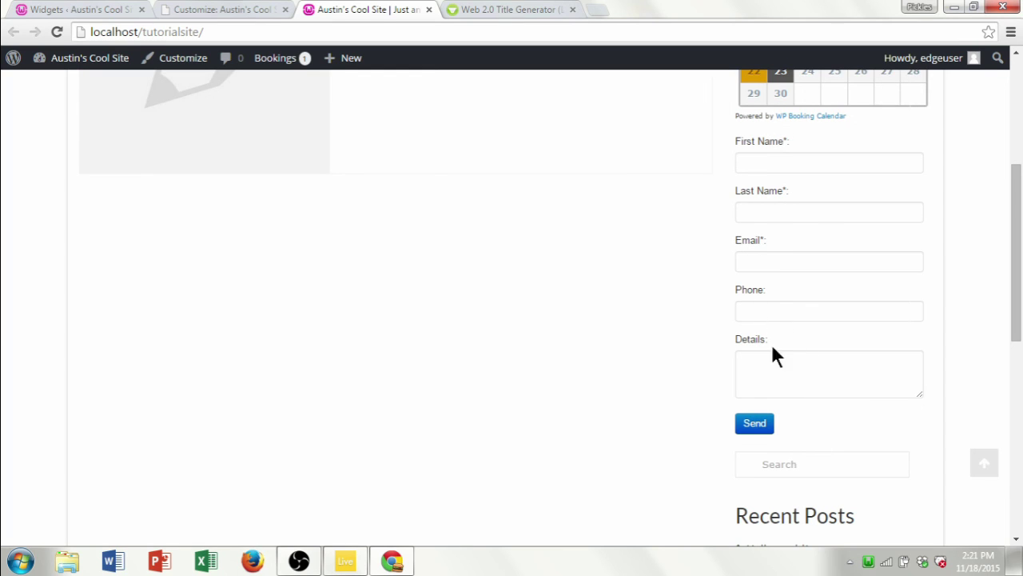
scroll(742, 387, up, 4)
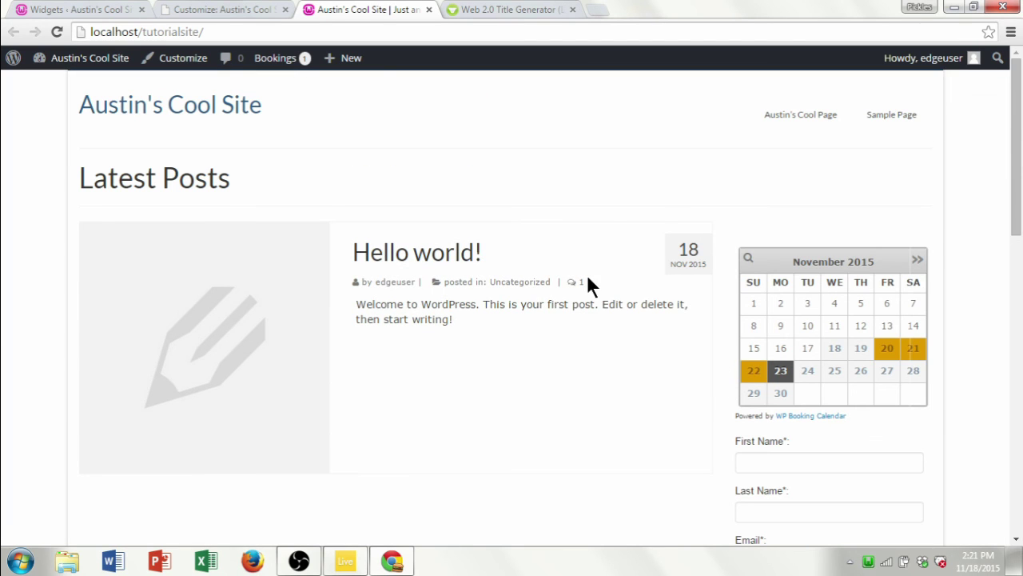
Step: Open the Booking plugin's settings in the WordPress admin and review its General and Emails settings
click(104, 8)
mouse_move(78, 511)
scroll(78, 512, down, 2)
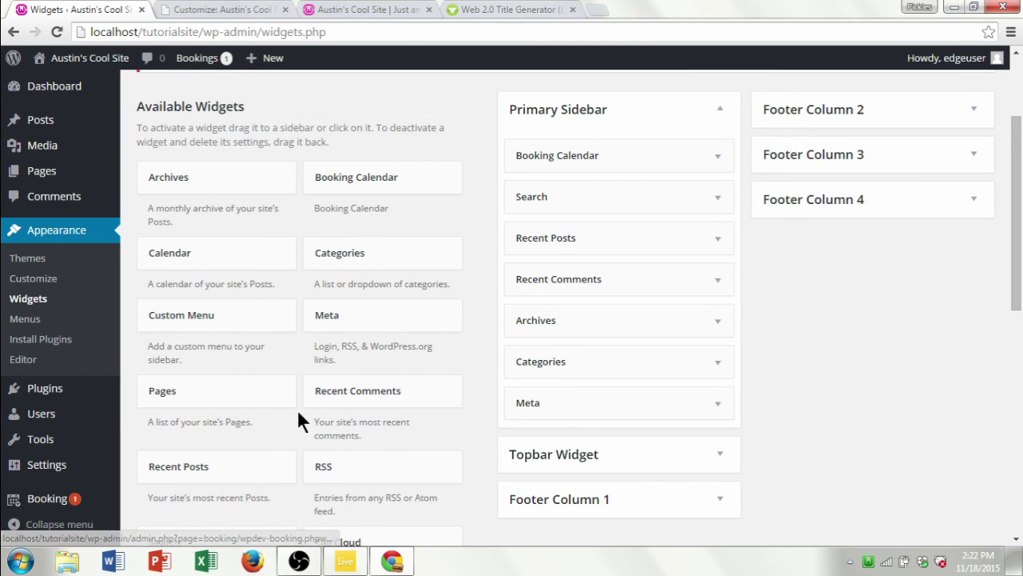
scroll(359, 403, down, 2)
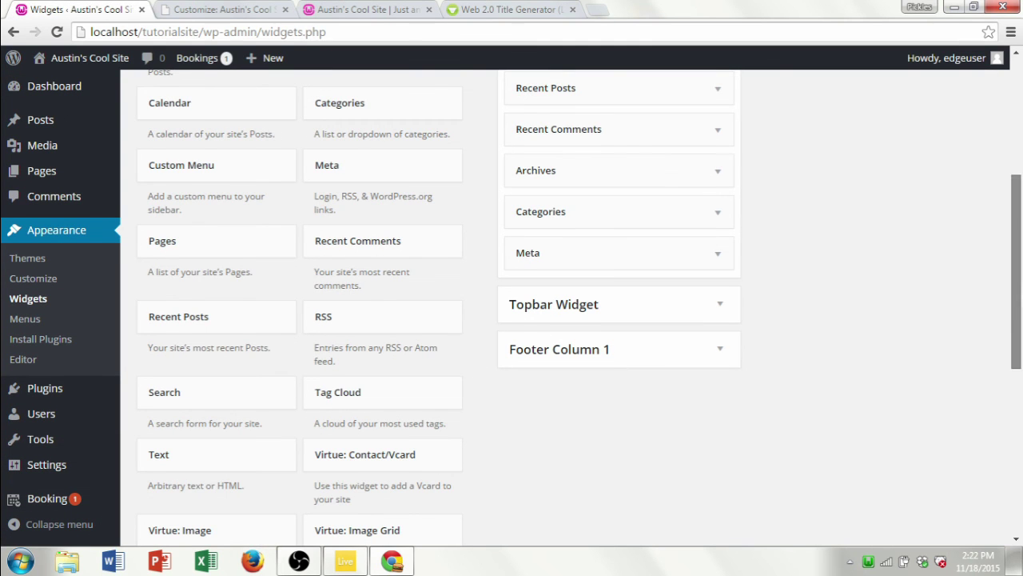
scroll(610, 360, down, 1)
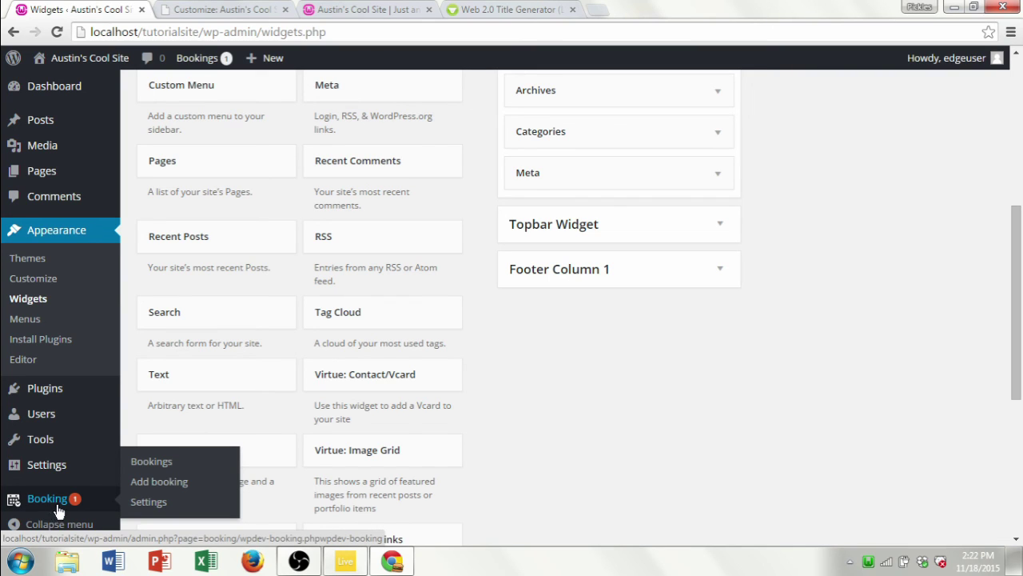
click(150, 509)
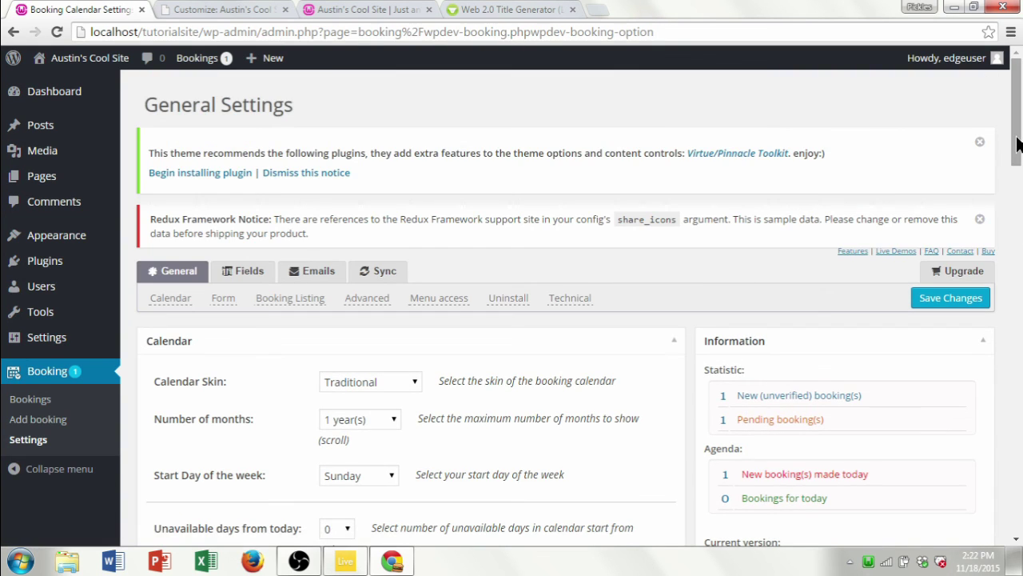
drag(1018, 137, 750, 136)
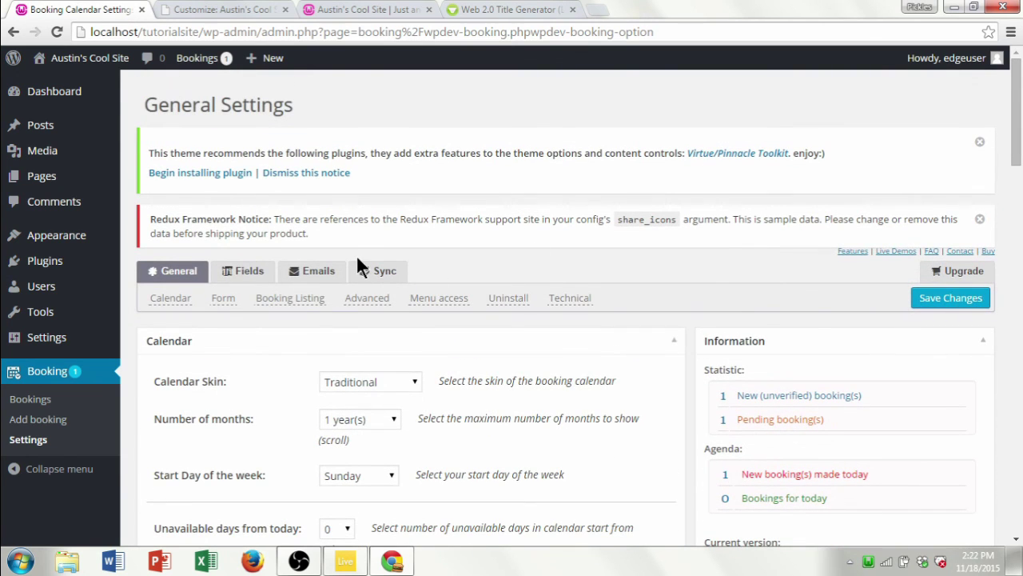
click(318, 272)
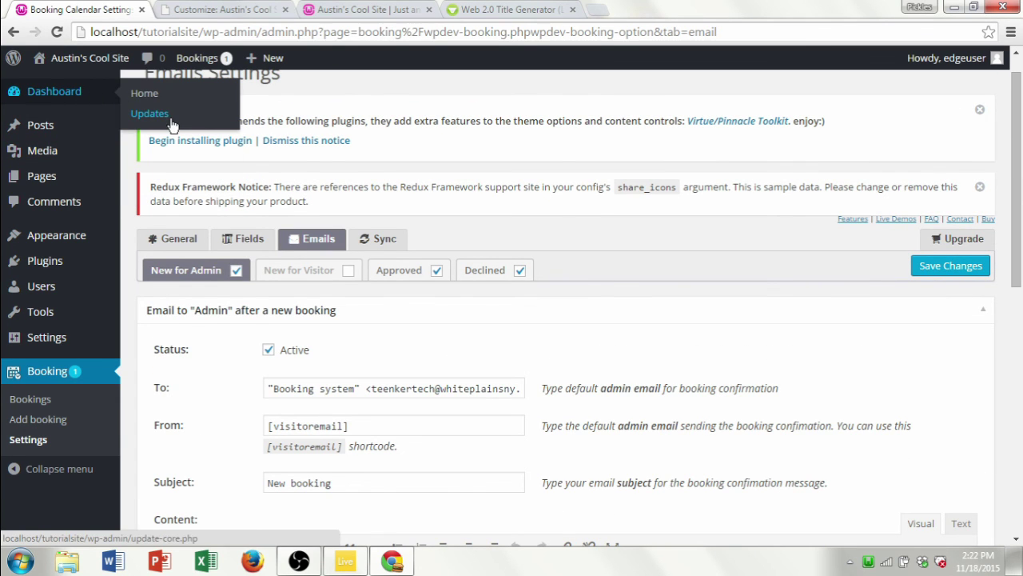
Step: Look over the whole live front page of the site again, including the sidebar booking widget
click(310, 9)
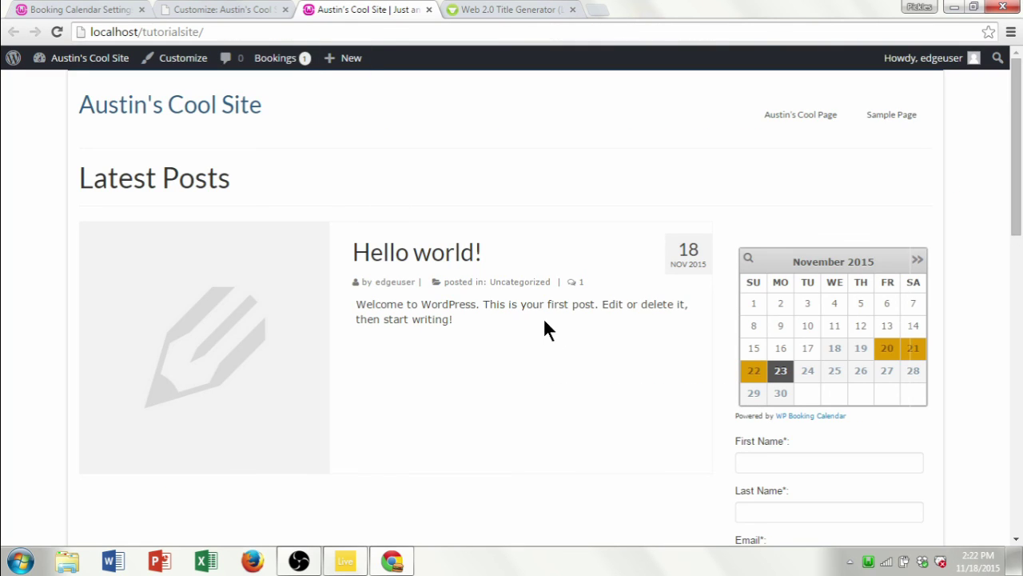
scroll(536, 250, down, 5)
scroll(534, 249, up, 5)
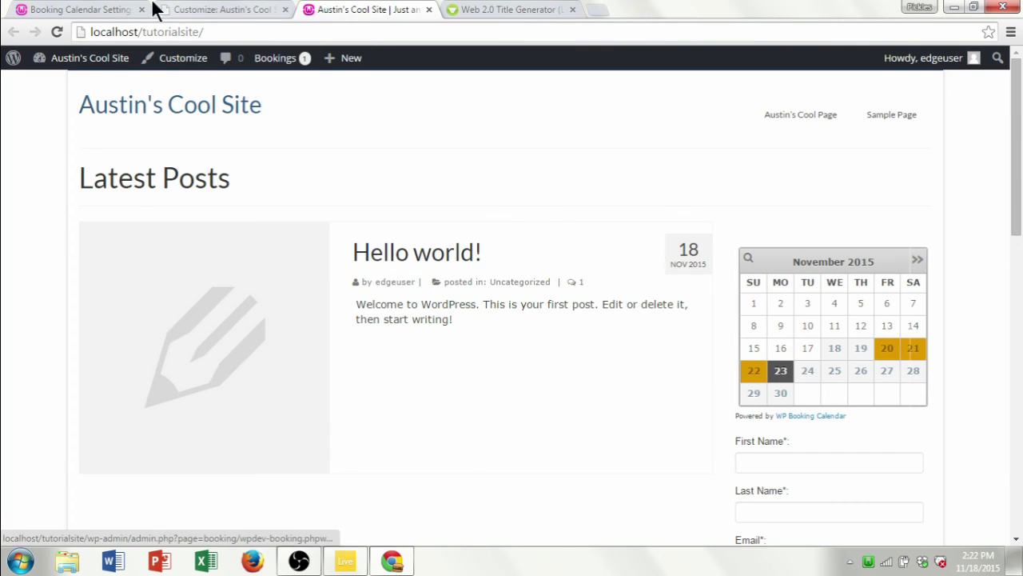
Step: Return to the Booking plugin's Emails settings in the WordPress admin and view the start of the page
click(104, 12)
mouse_move(72, 178)
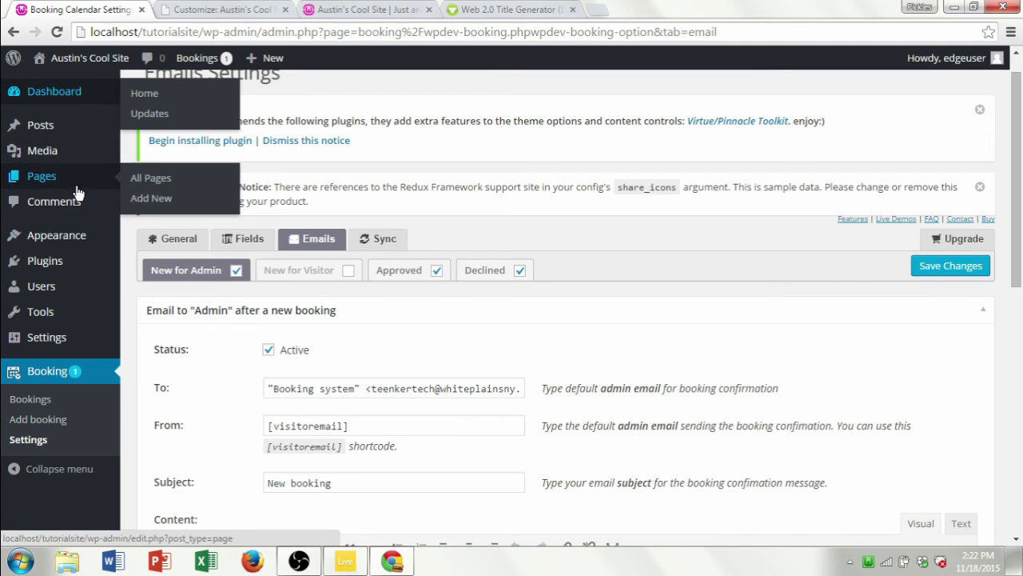
mouse_move(85, 240)
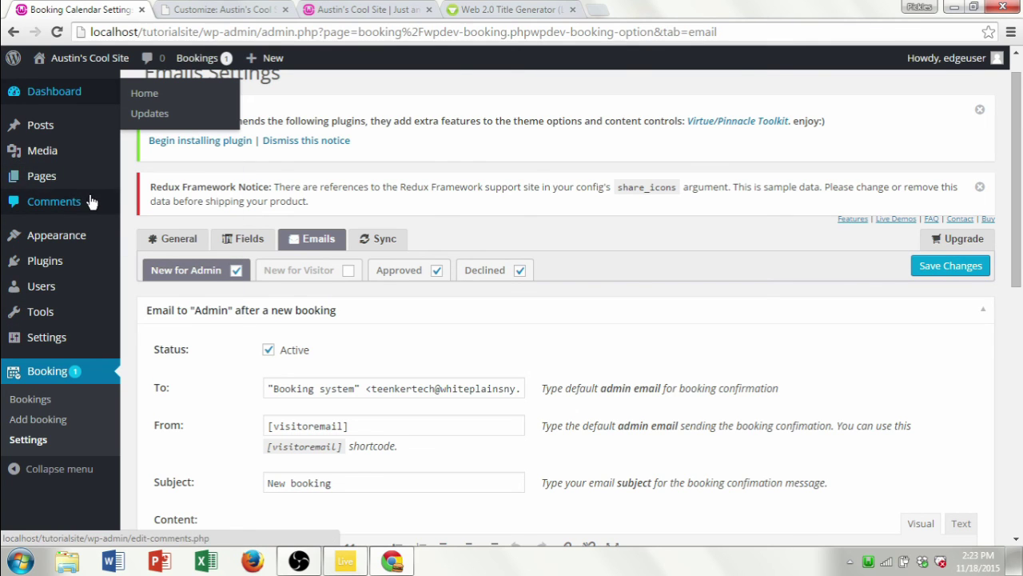
scroll(1021, 215, up, 1)
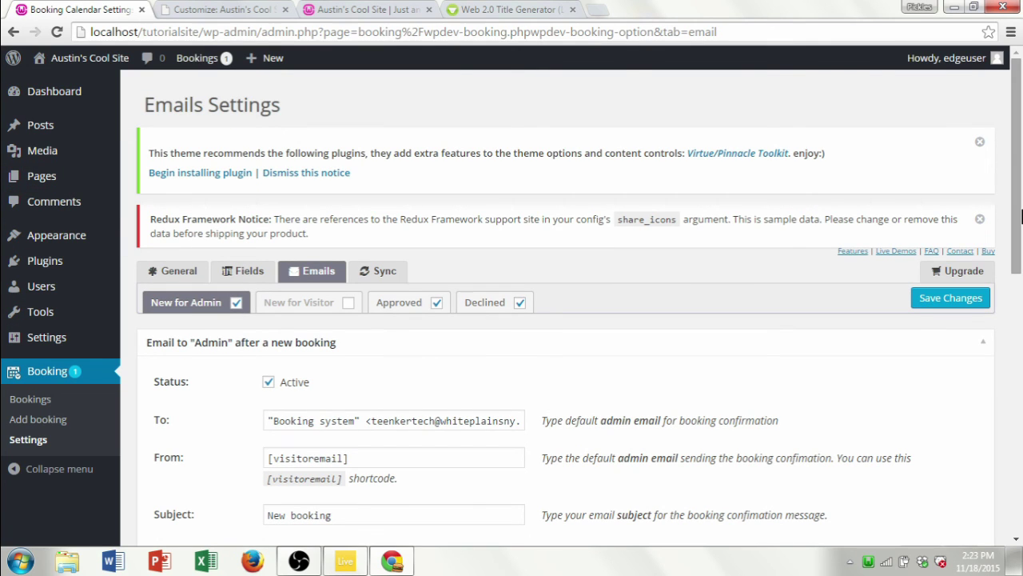